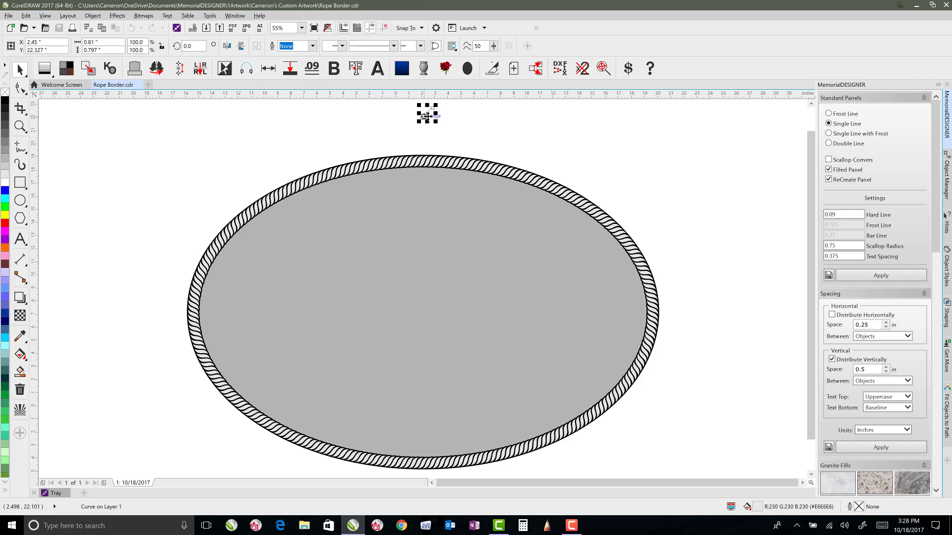
Step: Save the selected rope strand as an Object Sprayer artistic media stroke named Rope in the CustomMediaStrokes folder
mouse_move(426, 117)
left_mouse_down()
mouse_move(435, 117)
mouse_move(430, 112)
left_mouse_up()
left_click(119, 16)
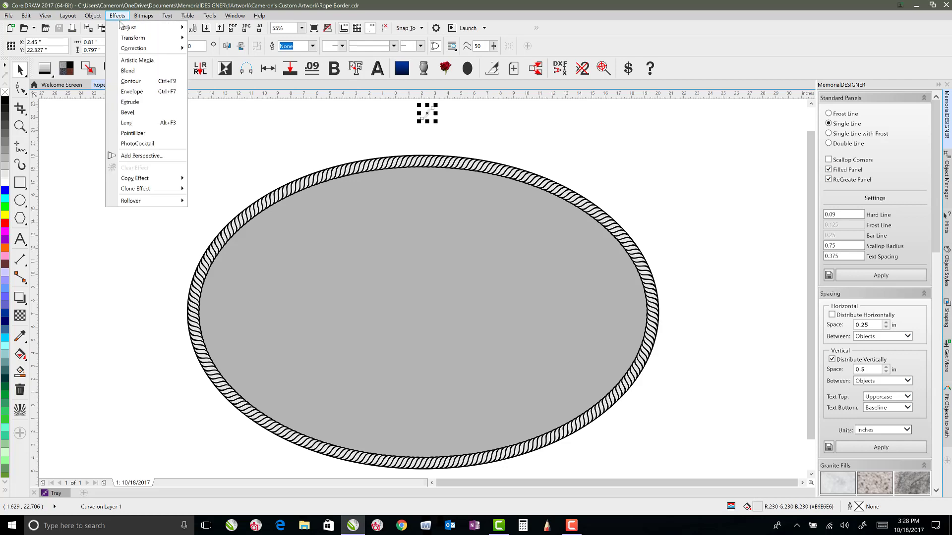
left_click(137, 60)
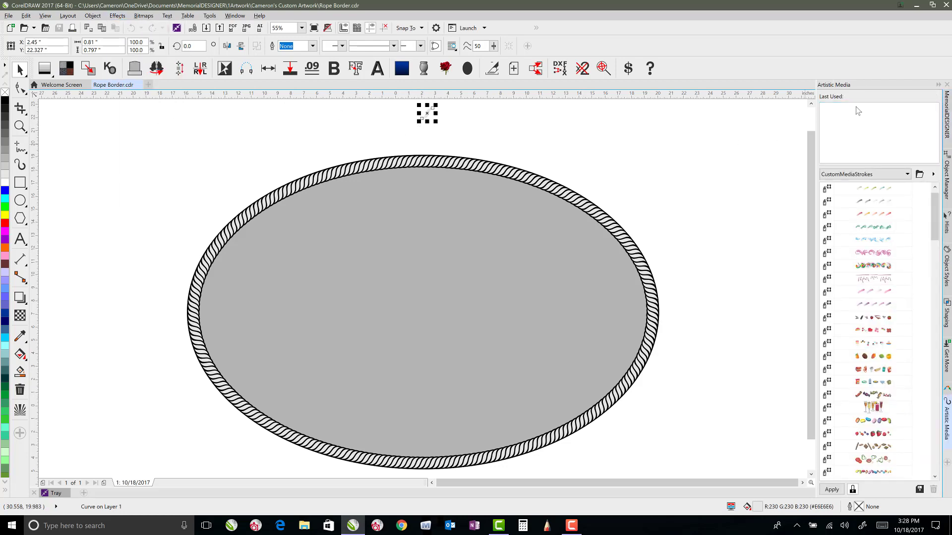
left_click(920, 490)
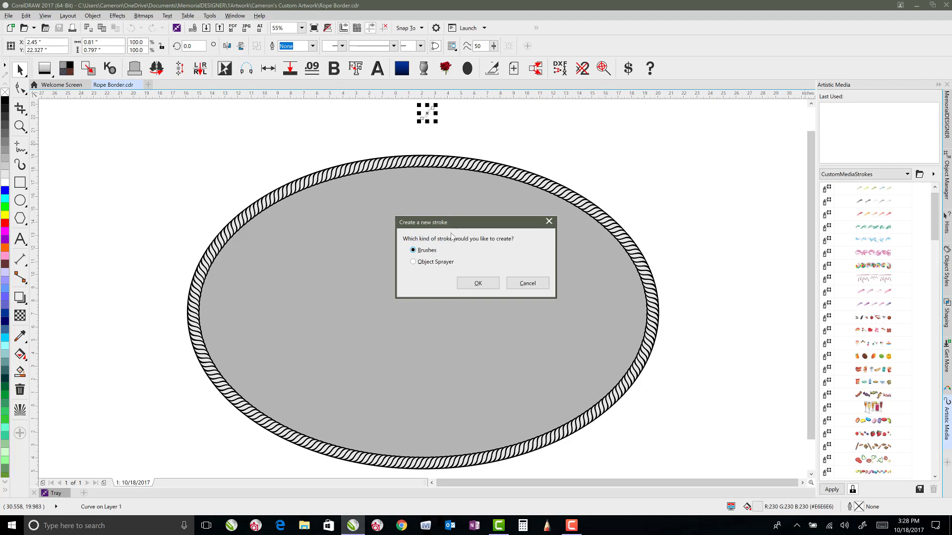
left_click(477, 283)
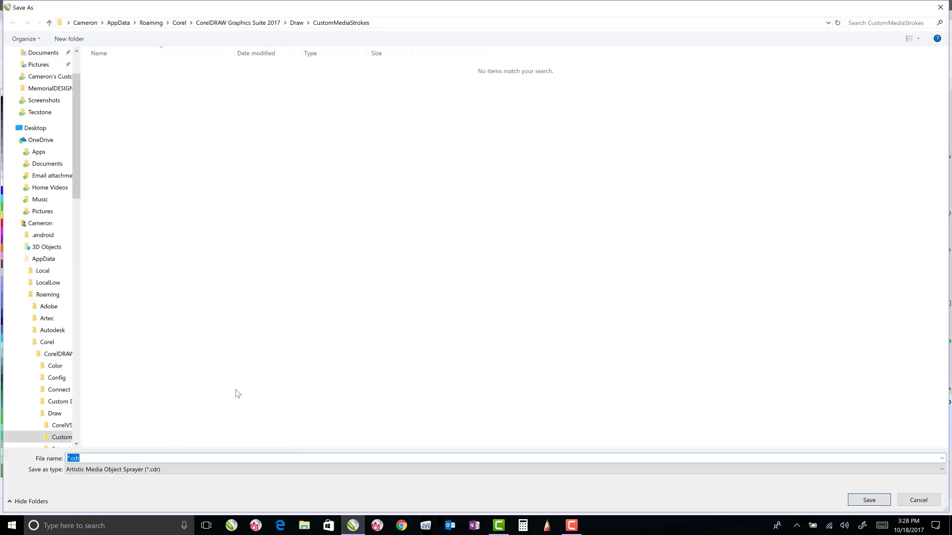
type("Rope")
left_click(869, 500)
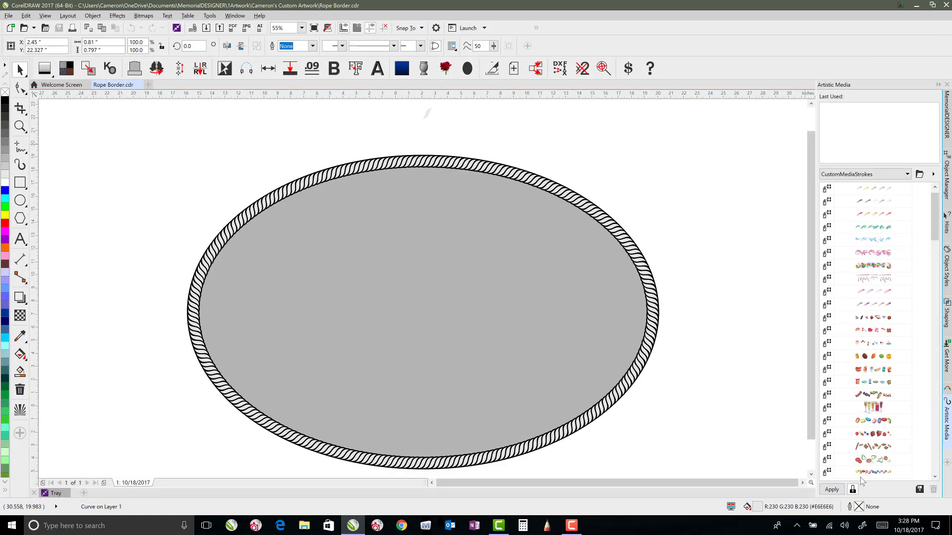
key("Escape")
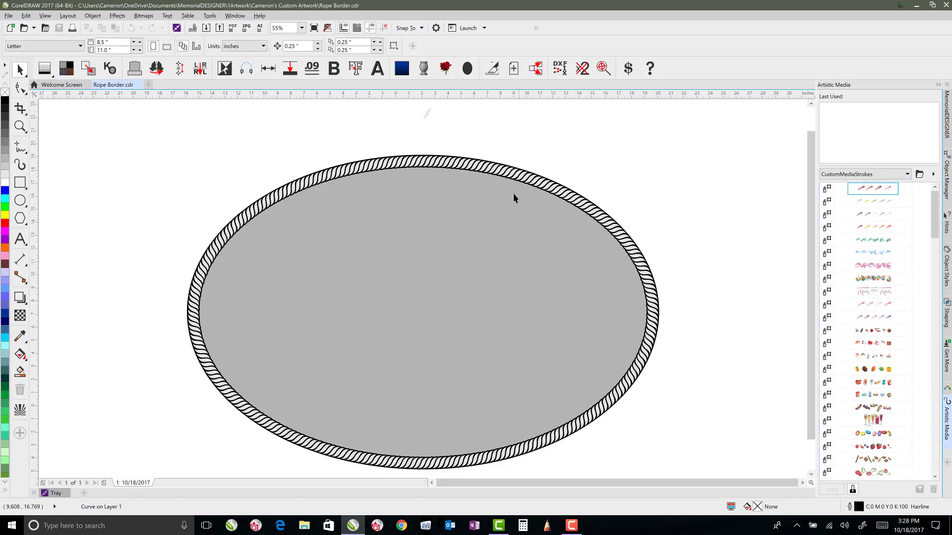
Step: Spray a wavy freehand Artistic Media stroke beyond the ellipse's upper right edge using the rope strand and set its image spacing to 0.5
left_click(22, 166)
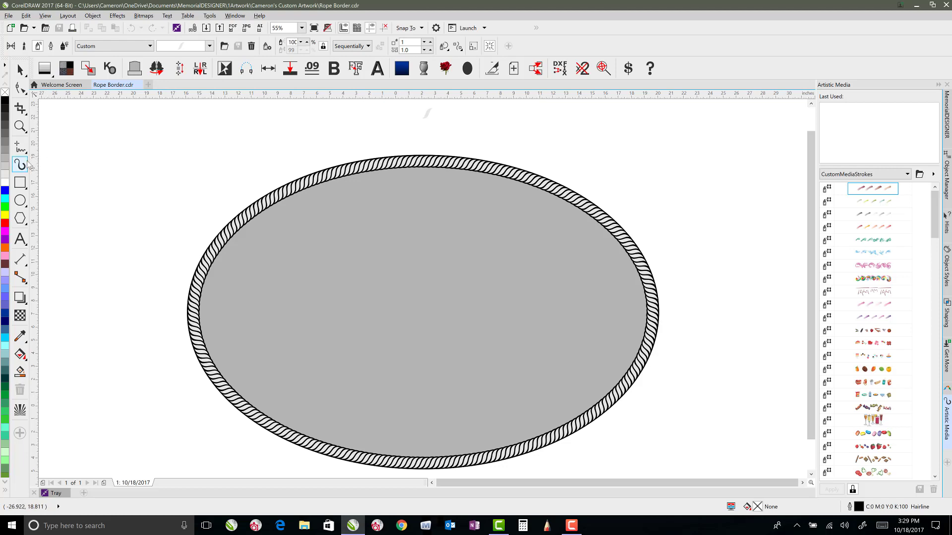
mouse_move(474, 142)
left_mouse_down()
mouse_move(551, 143)
mouse_move(599, 191)
mouse_move(696, 183)
mouse_move(722, 192)
left_mouse_up()
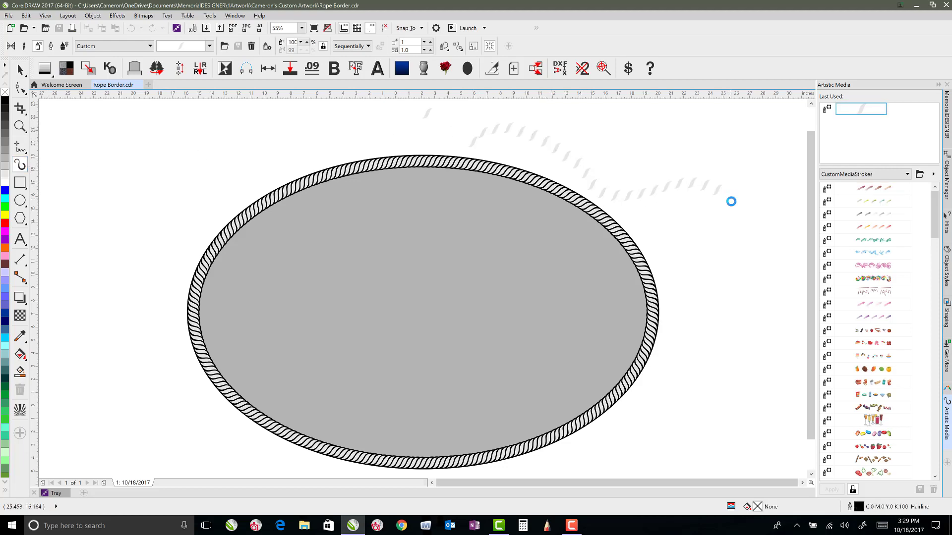
scroll(716, 202, "up", 4)
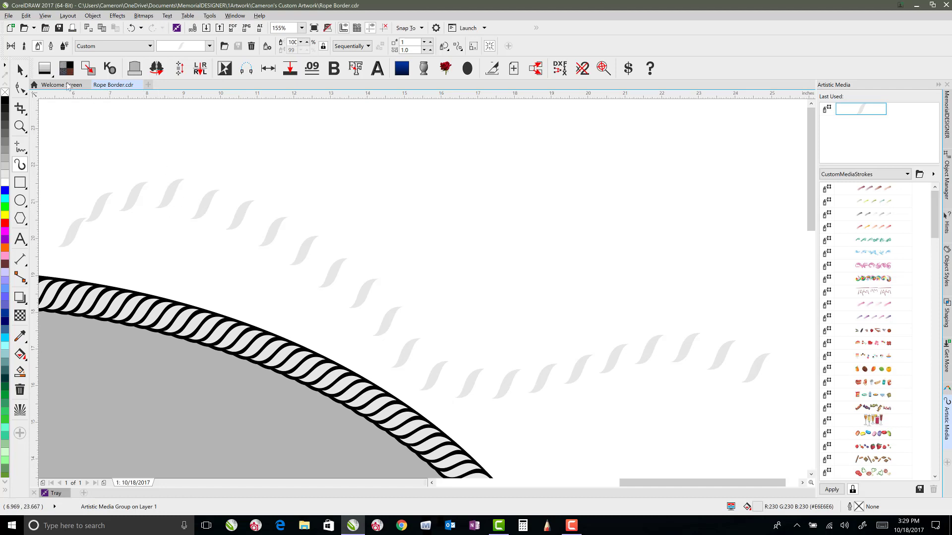
left_click(19, 70)
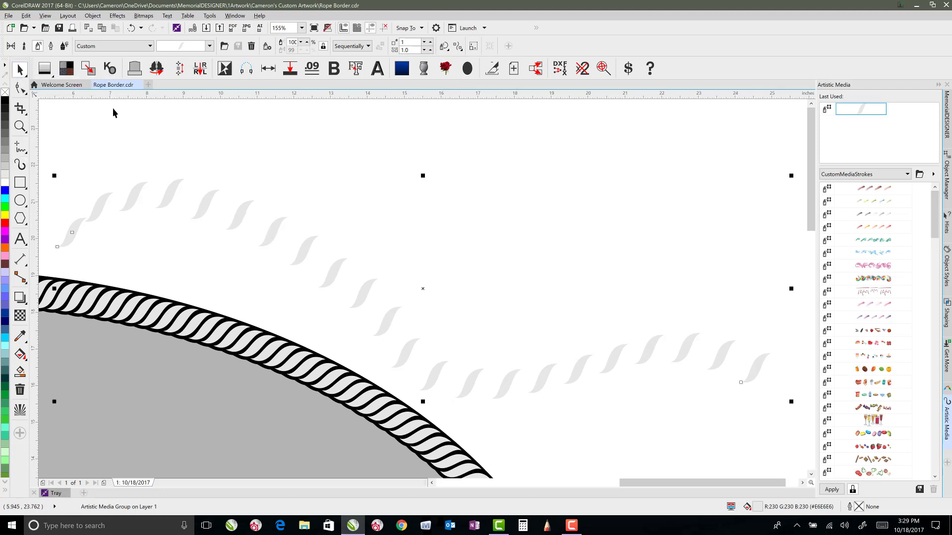
left_click(412, 50)
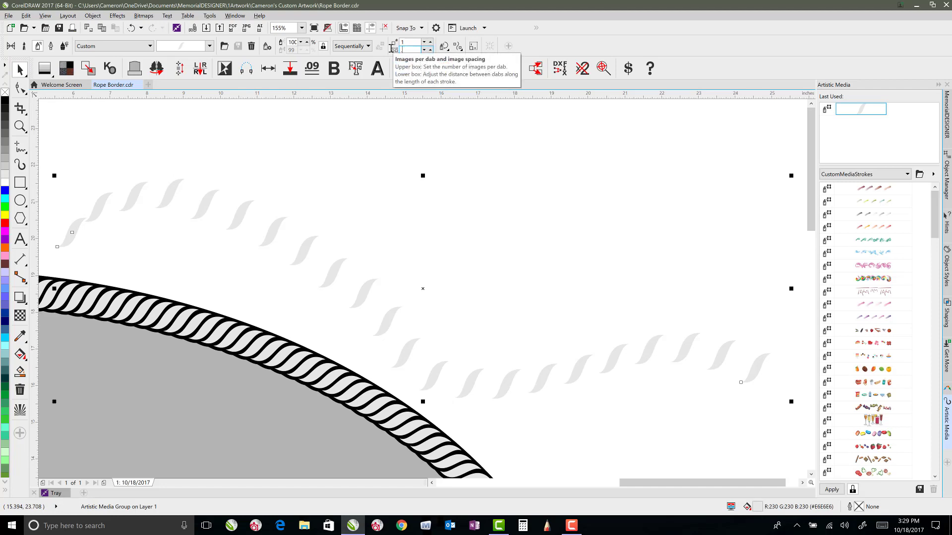
type("0.5")
key("Return")
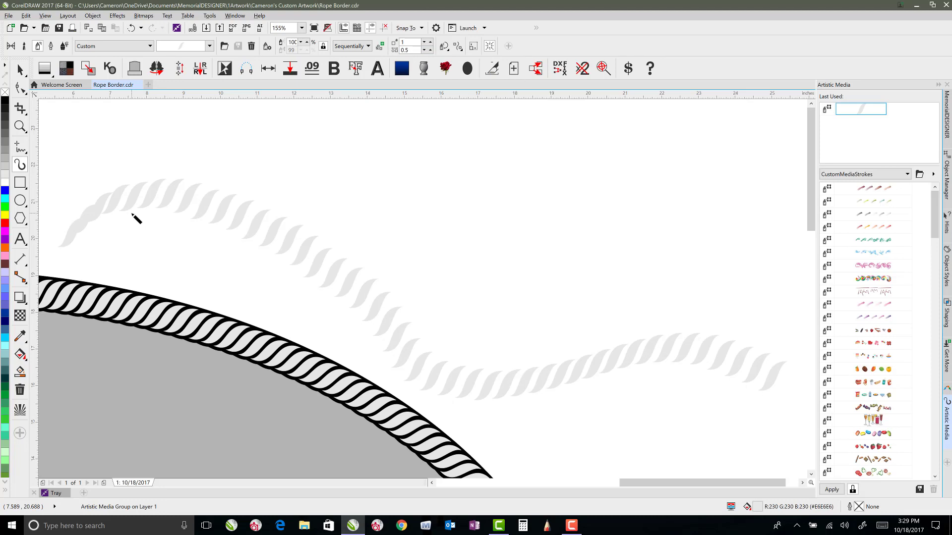
Step: Set the rotation of the wavy rope stroke's images to Relative to Path
left_click(20, 70)
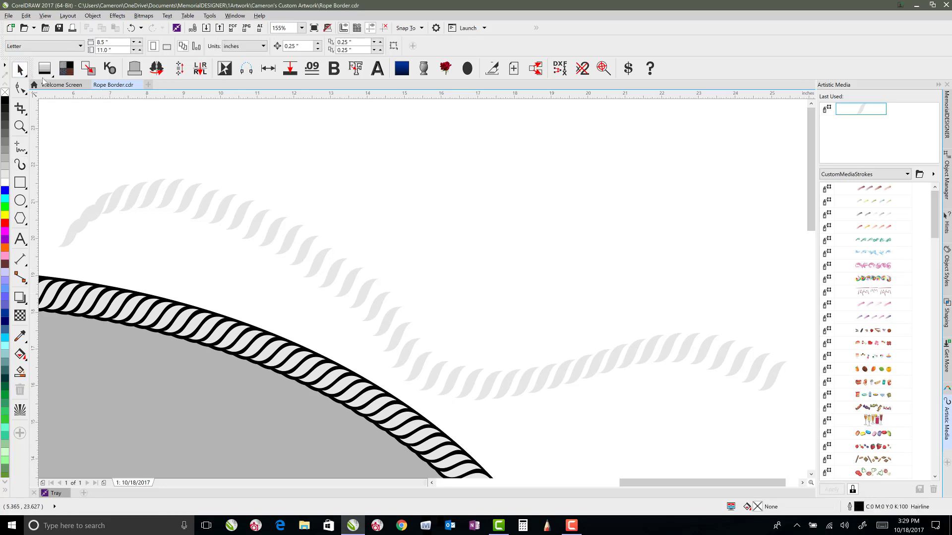
left_click(201, 185)
left_click(445, 47)
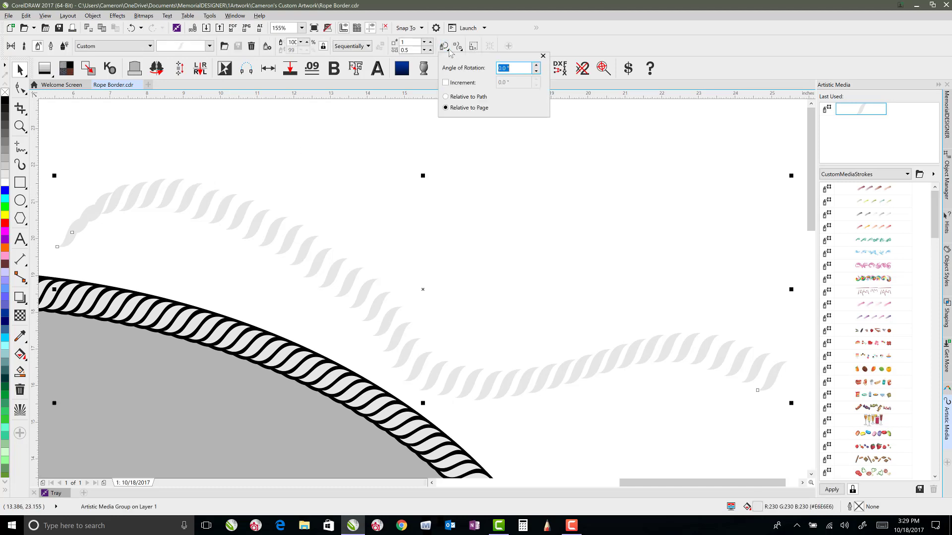
left_click(446, 97)
left_click(471, 153)
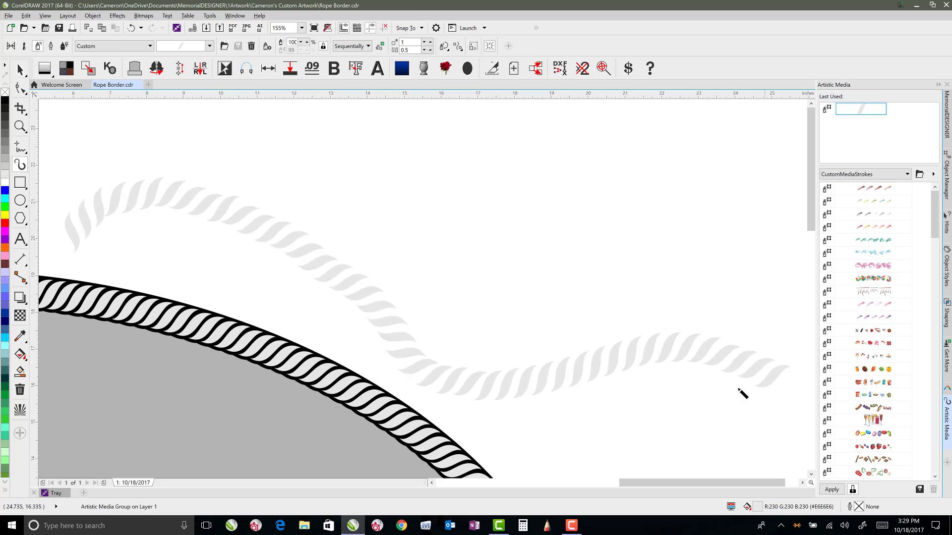
Step: Smooth the wavy rope stroke by deleting surplus nodes along its control curve with the Shape tool
left_click(20, 88)
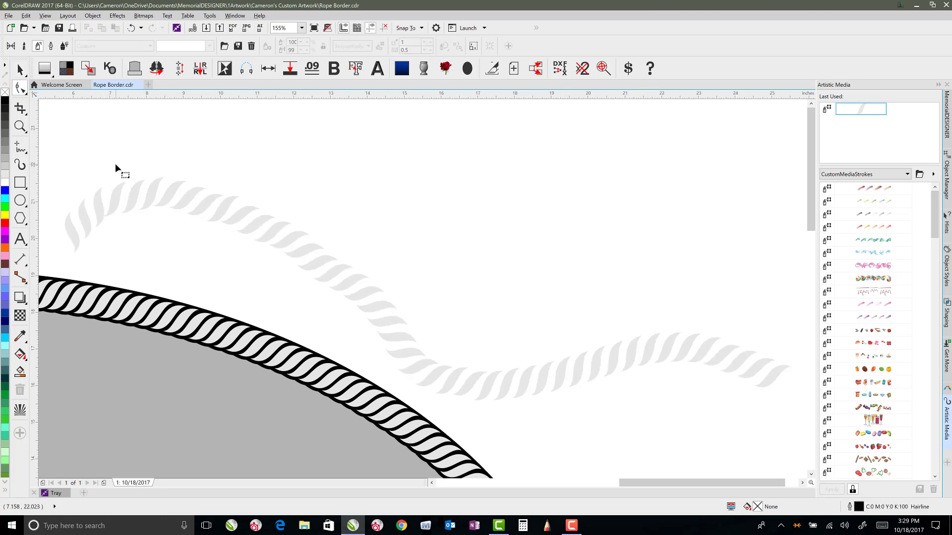
left_click(123, 196)
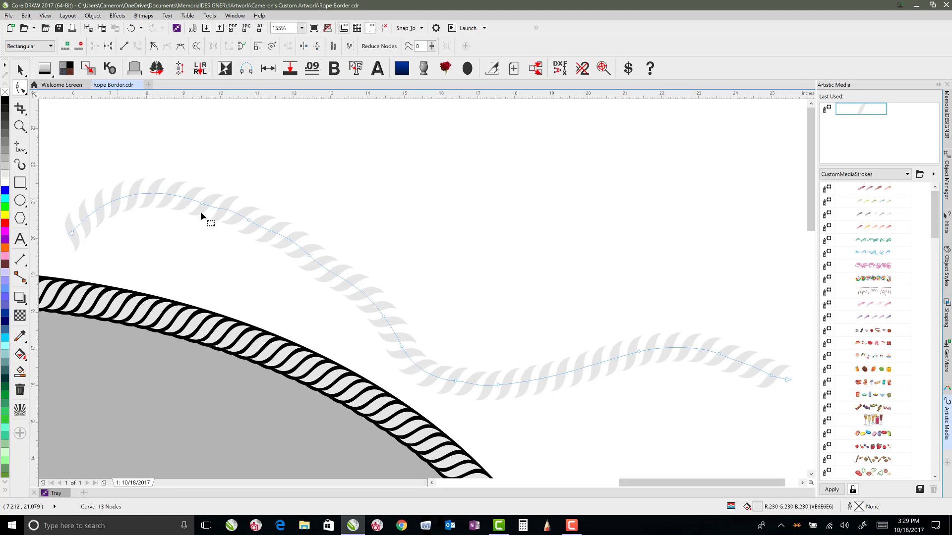
double_click(249, 220)
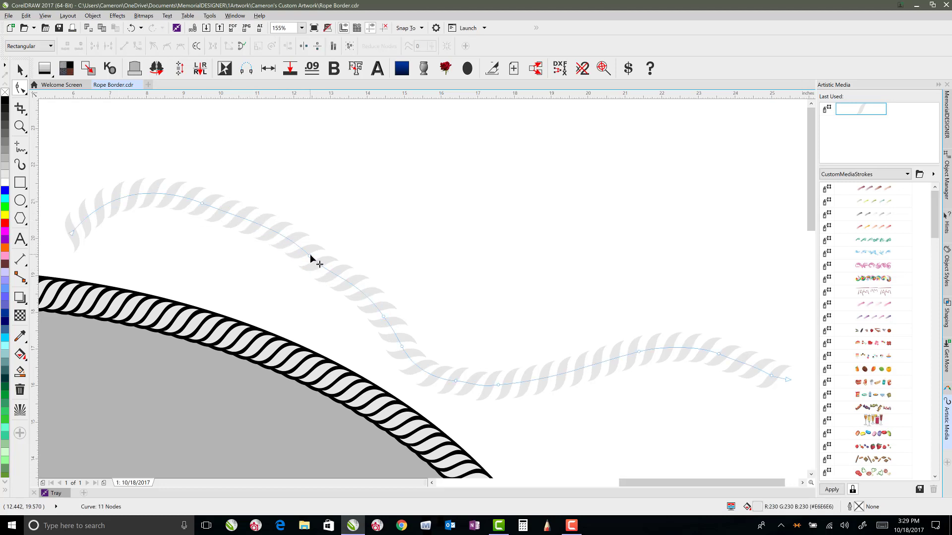
double_click(310, 255)
double_click(499, 386)
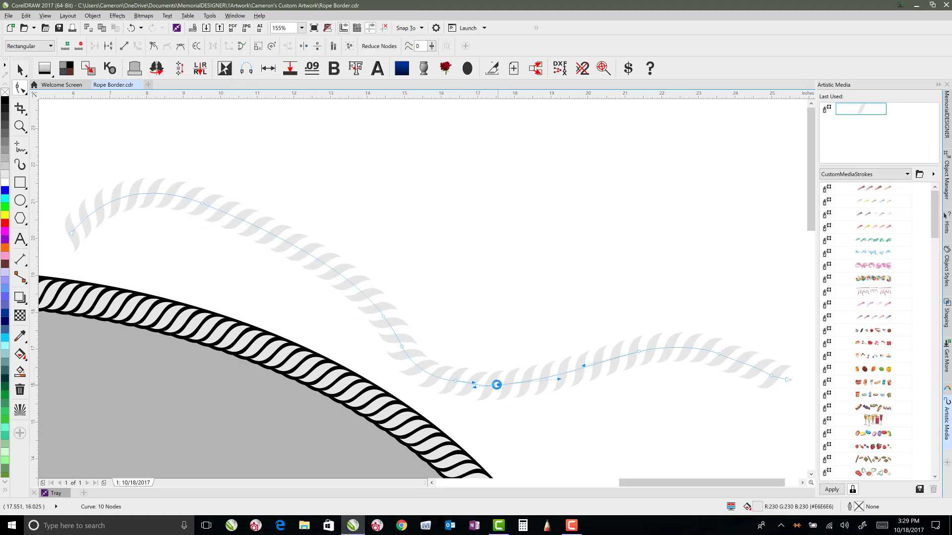
double_click(439, 370)
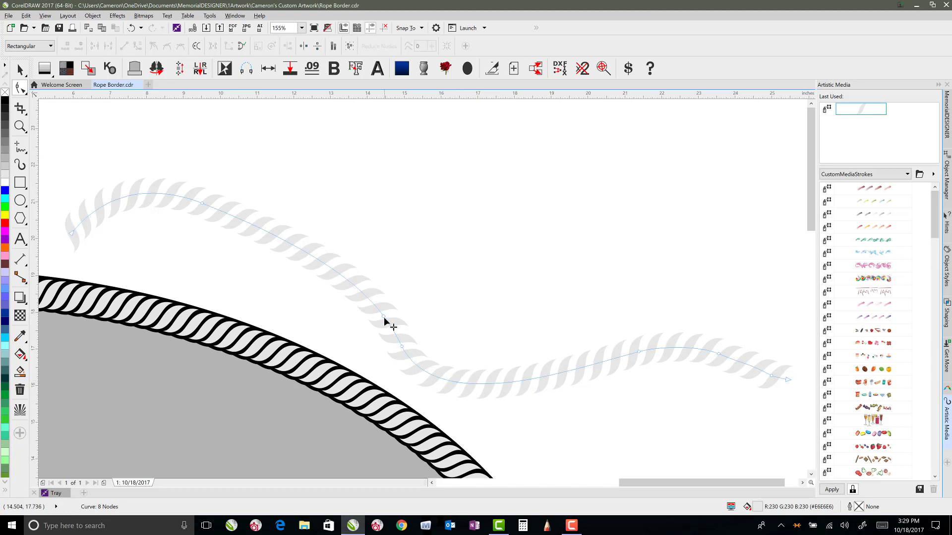
double_click(382, 316)
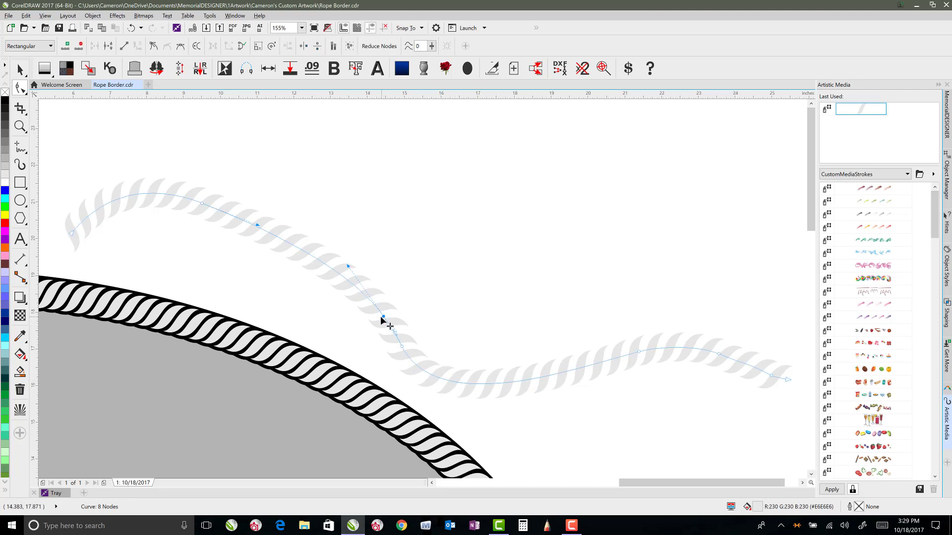
double_click(202, 203)
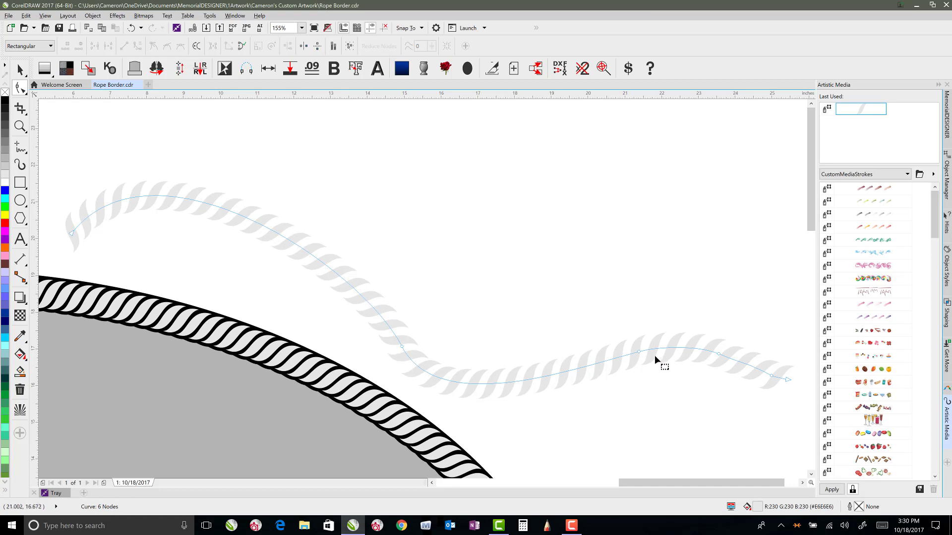
double_click(718, 354)
Step: Reduce the wavy rope stroke's image spacing to 0.41
left_click(20, 69)
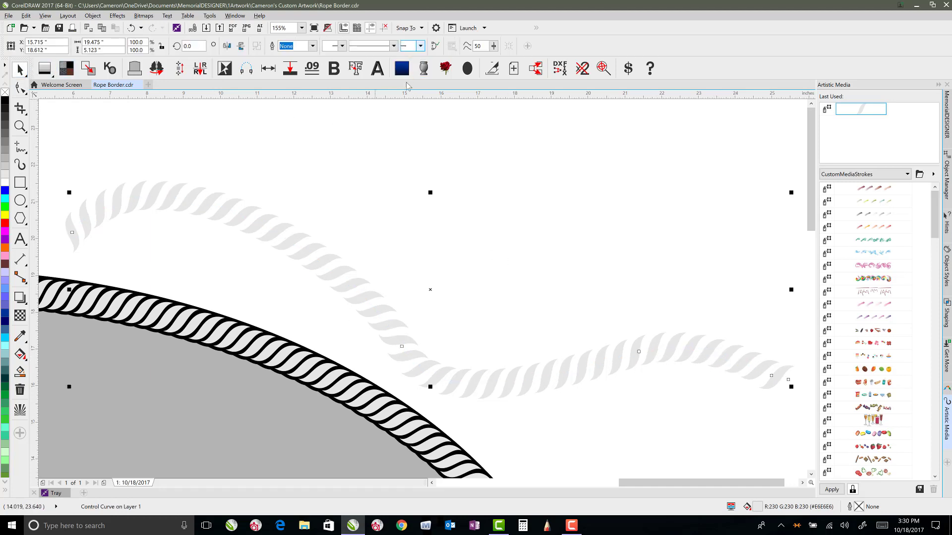
left_click(275, 196)
left_click(260, 208)
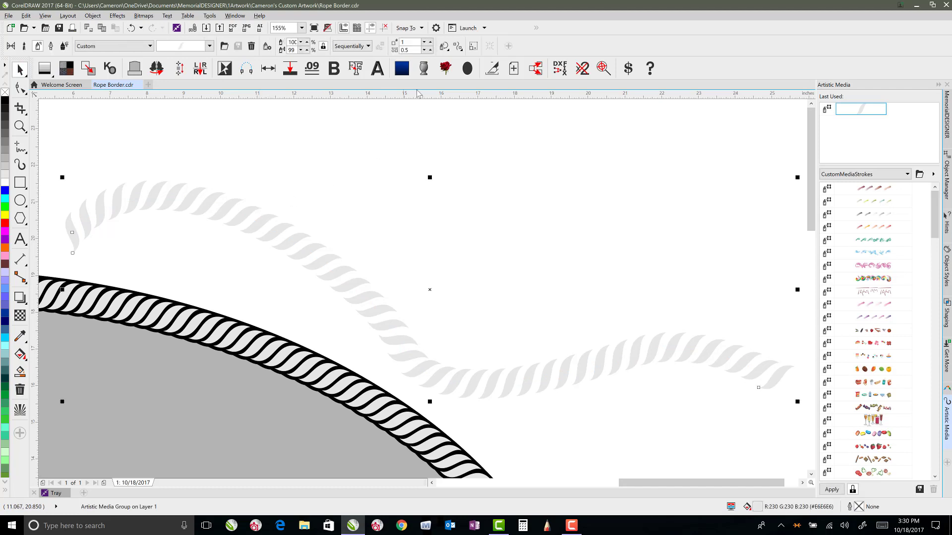
left_click(424, 52)
left_click(425, 52)
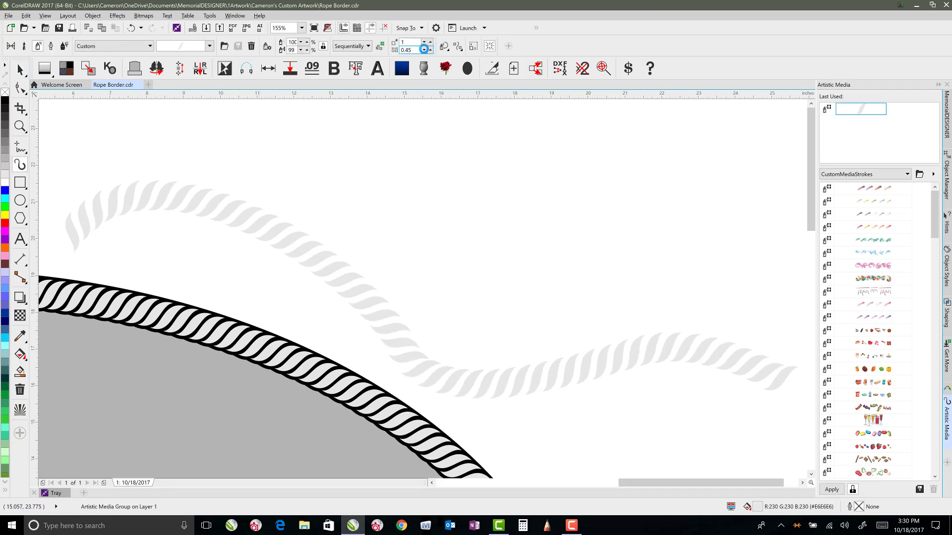
left_click(425, 52)
left_click(425, 52)
left_click(425, 52)
left_click(425, 52)
left_click(425, 52)
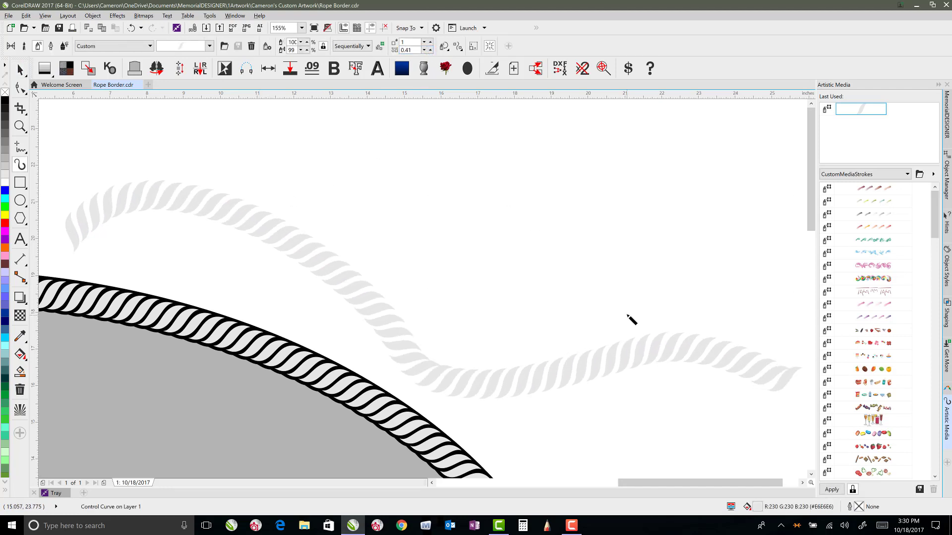
Step: Delete the wavy rope test stroke from the drawing
left_click(20, 70)
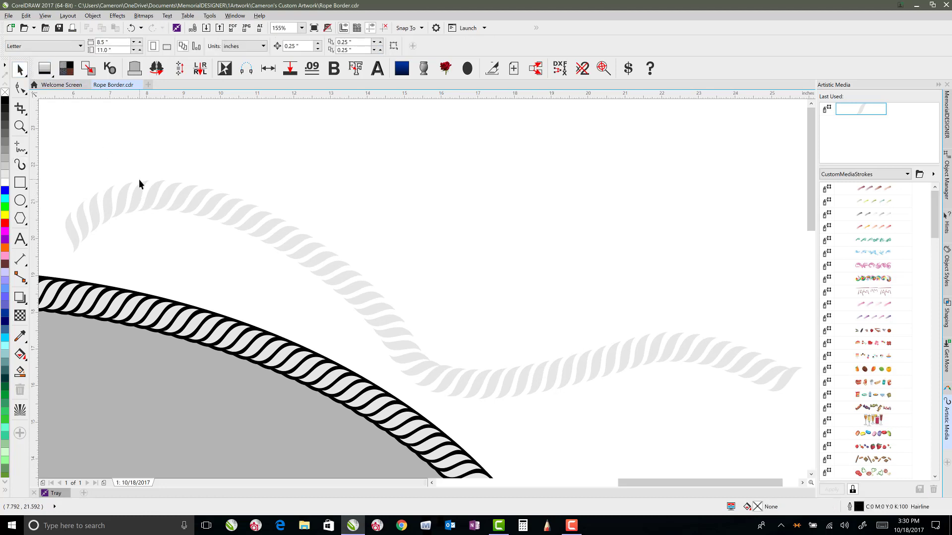
key("Delete")
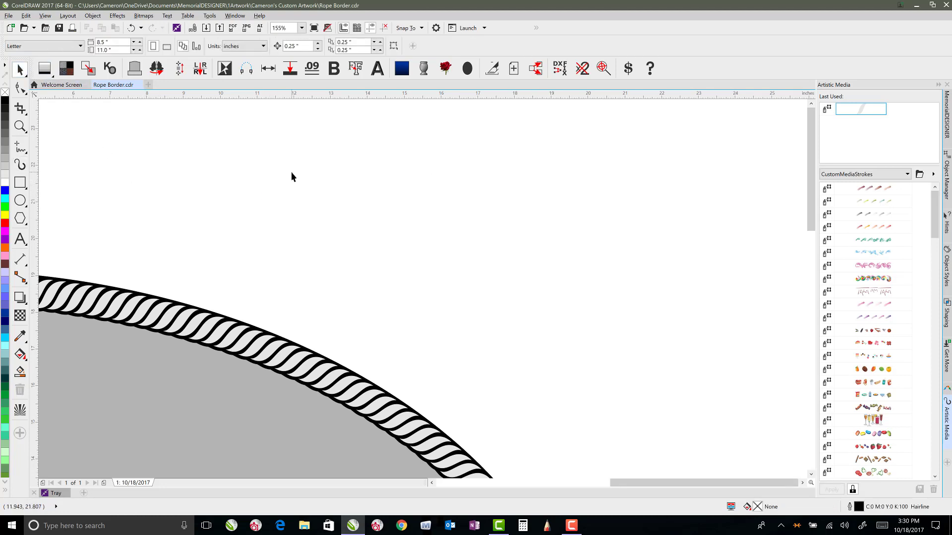
Step: Place a copy of the rope border's black outer ellipse about 37 inches to its right and fill the copy with grey #B3B3B3
key("F4")
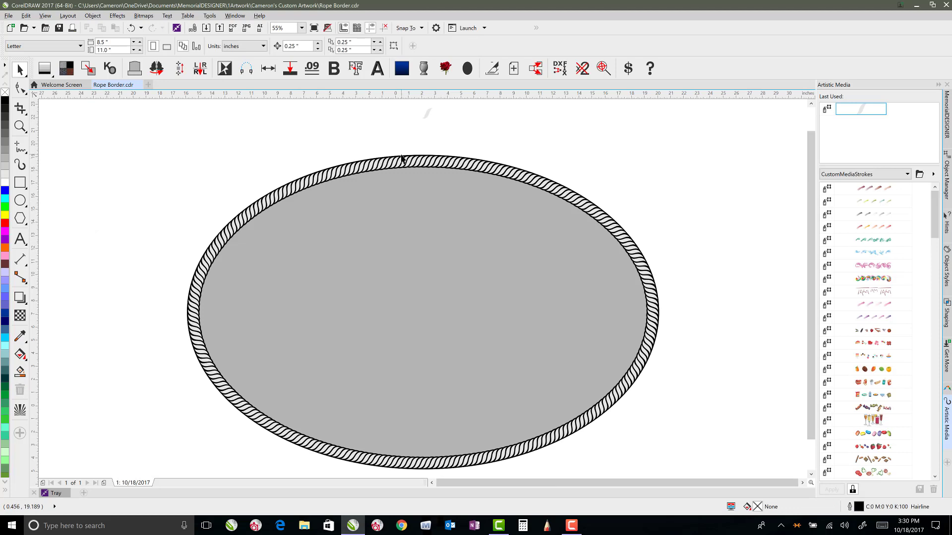
scroll(403, 160, "up", 4)
scroll(423, 293, "up", 2)
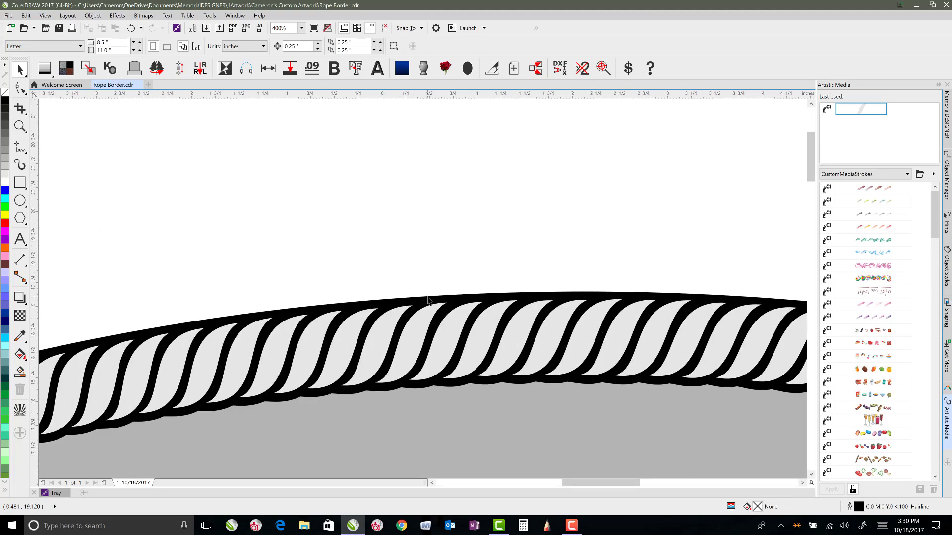
left_click(428, 300)
scroll(426, 299, "down", 6)
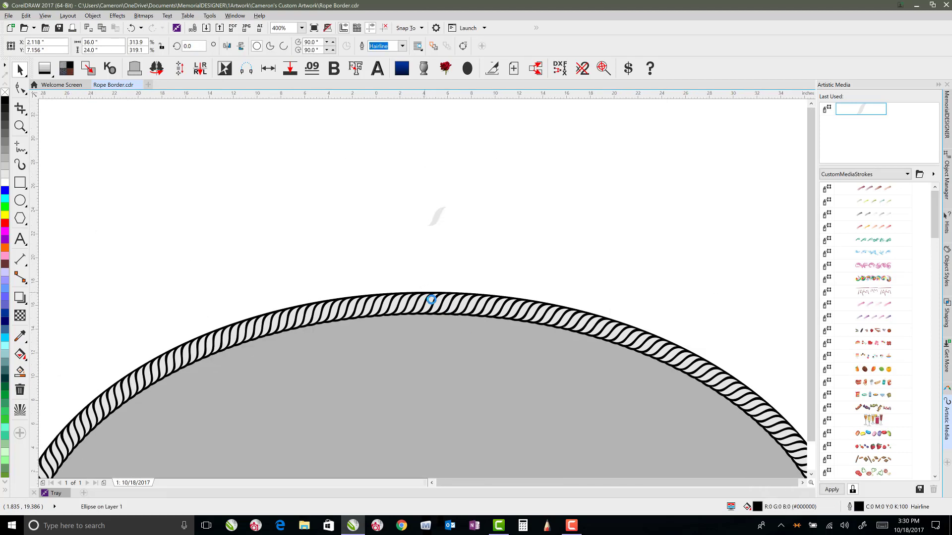
scroll(426, 404, "down", 2)
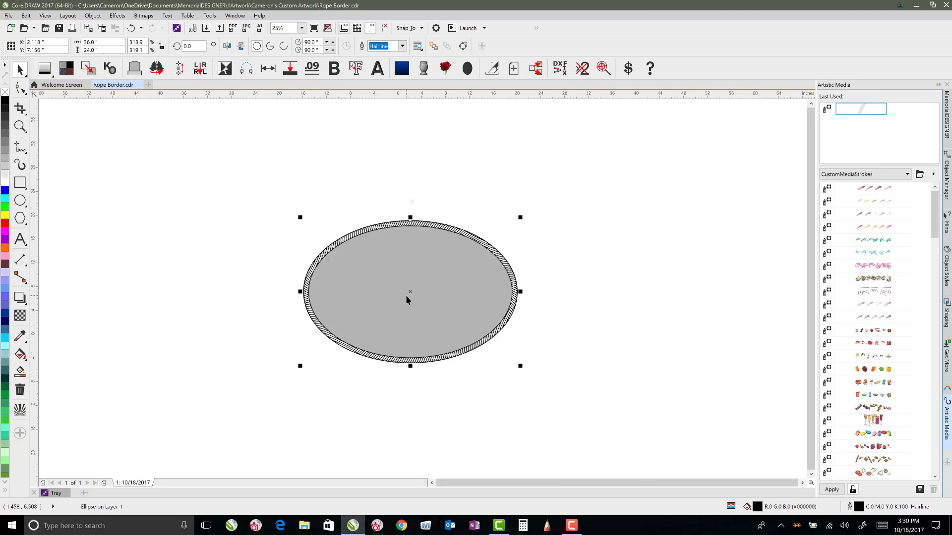
left_click_drag(410, 290, 634, 303)
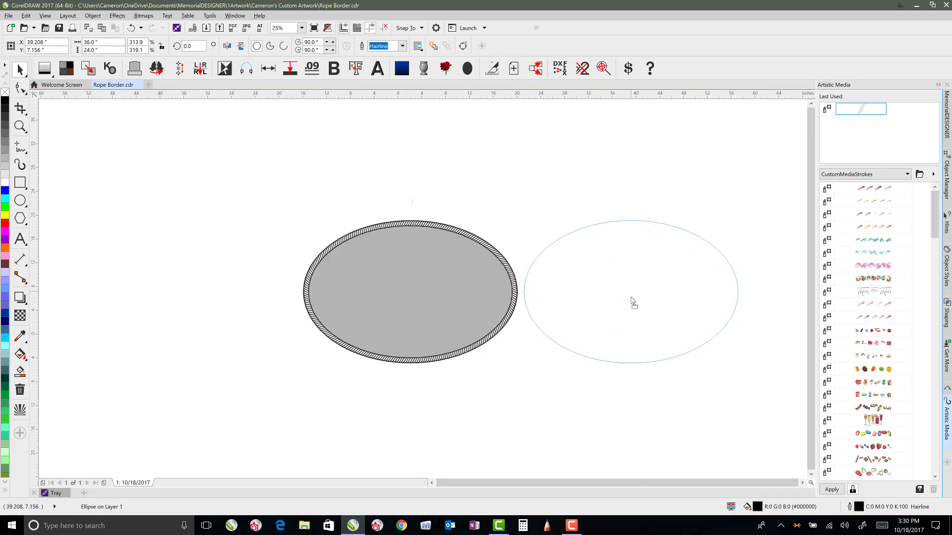
left_click_drag(633, 301, 634, 301)
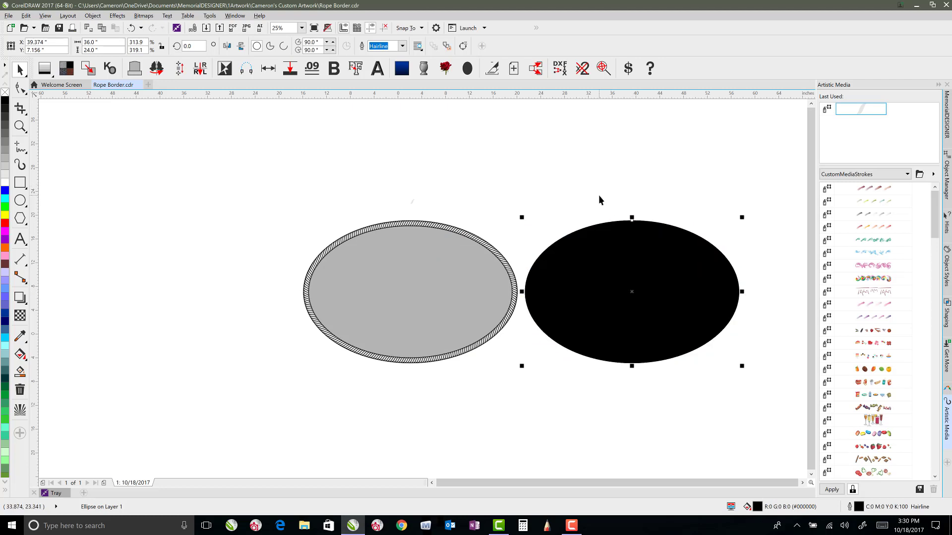
left_click(6, 165)
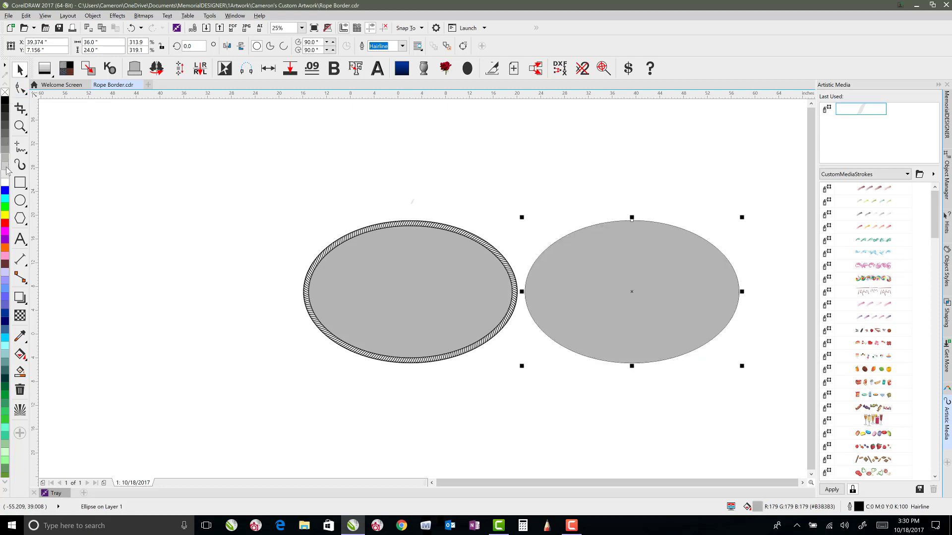
Step: Apply the custom rope strand sprayer stroke to the outline of the grey ellipse copy
left_click(617, 179)
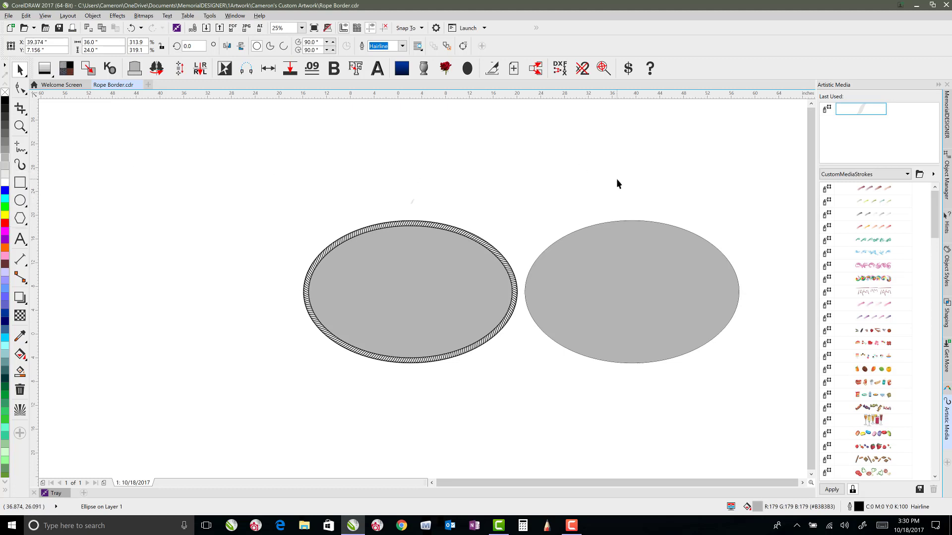
left_click(618, 243)
scroll(618, 244, "up", 1)
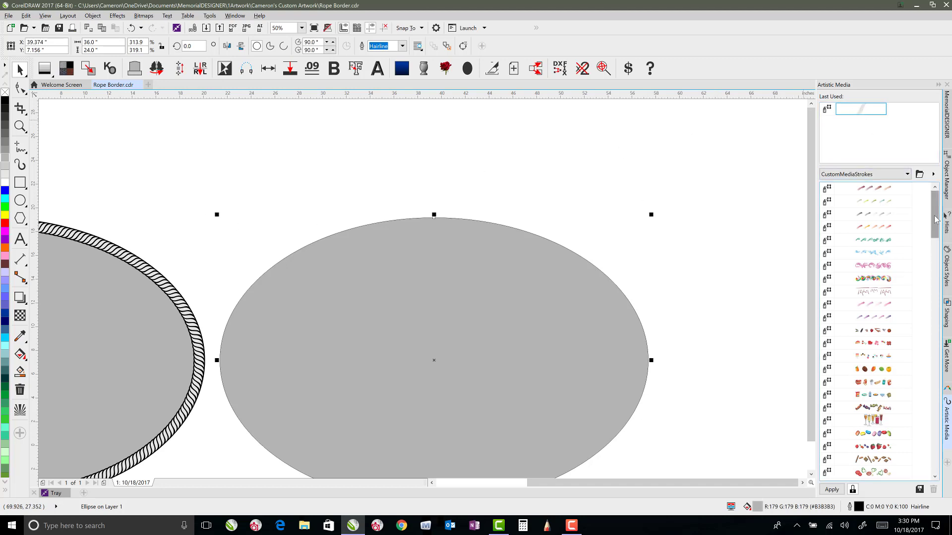
left_click_drag(934, 216, 935, 472)
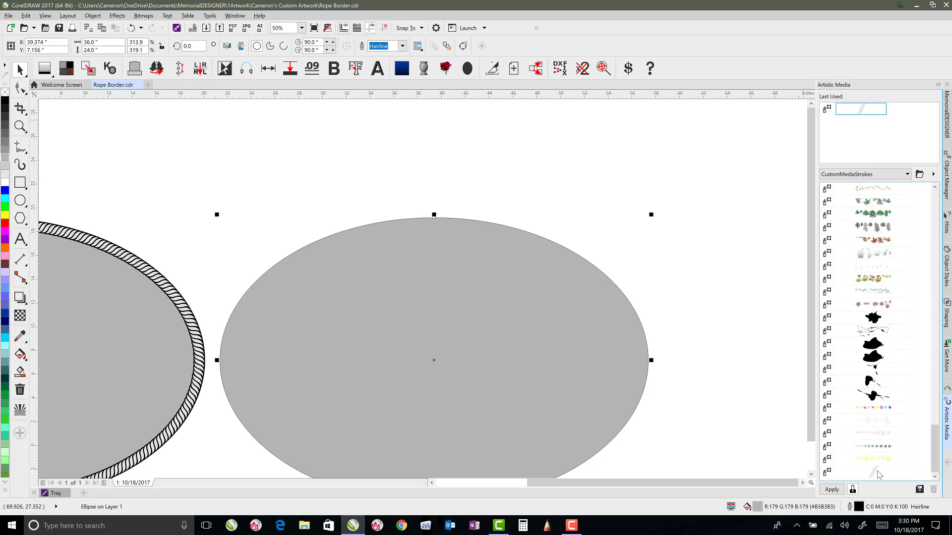
left_click_drag(933, 405, 941, 186)
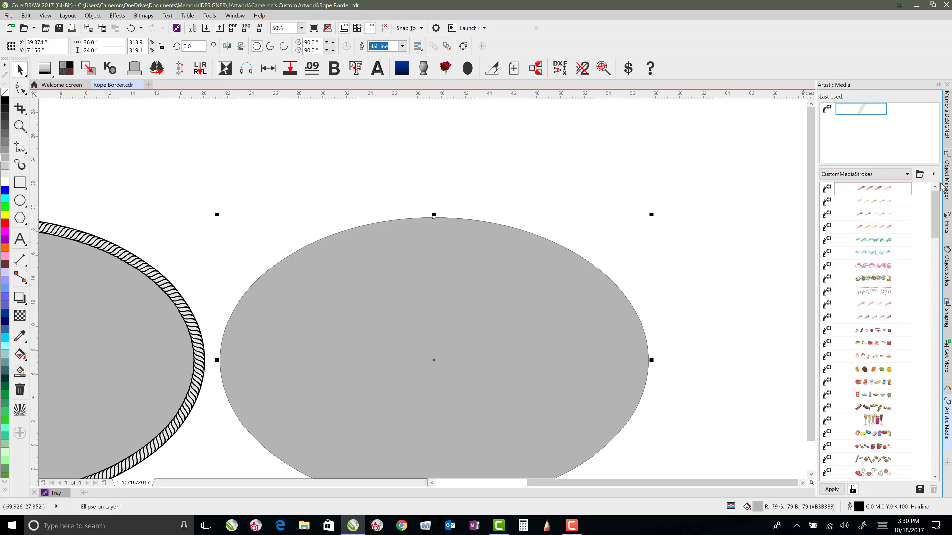
left_click(863, 111)
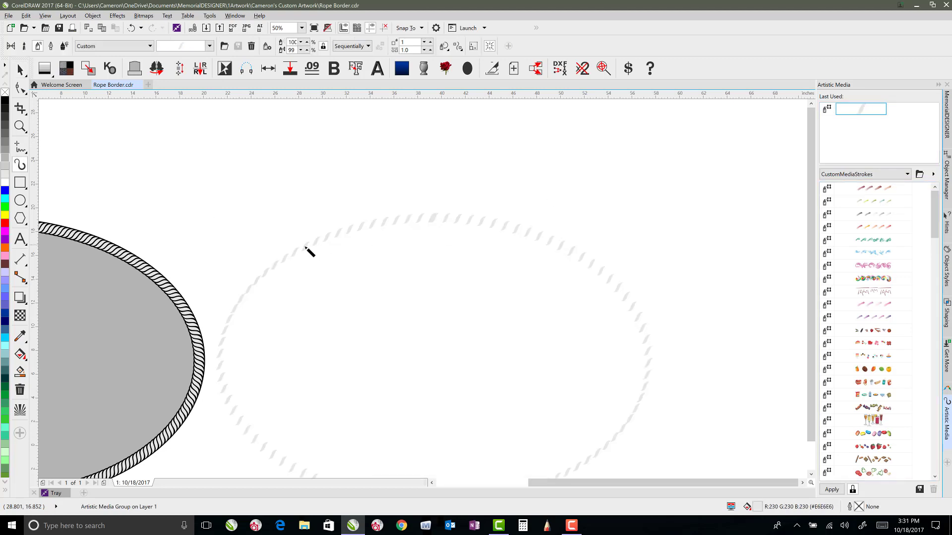
Step: Set the rotation of the rope strands on the ellipse copy to be relative to the path
left_click(19, 72)
left_click(498, 247)
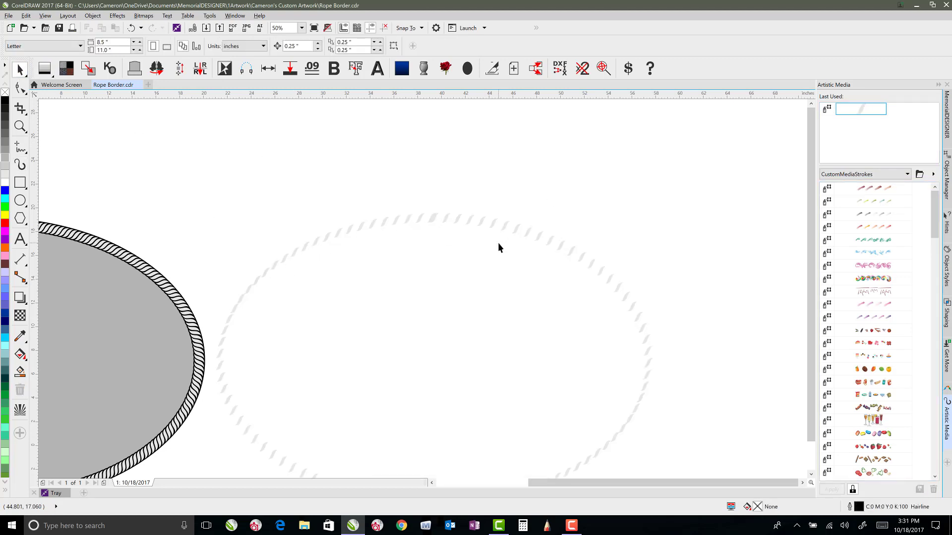
left_click(448, 214)
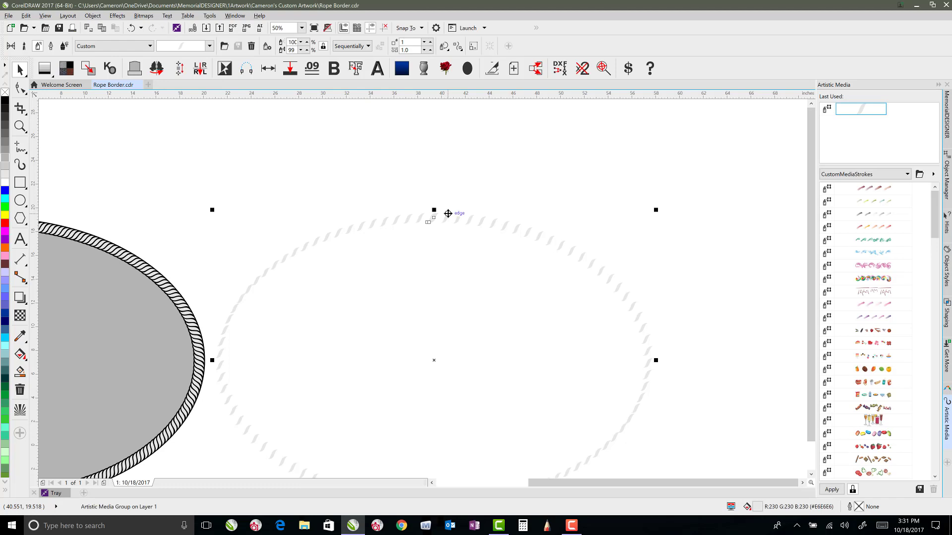
left_click(444, 47)
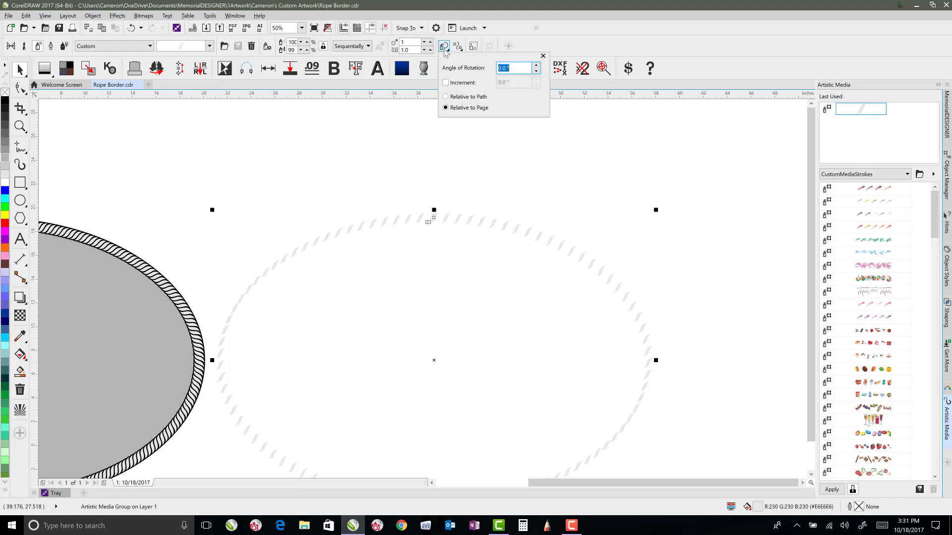
left_click(447, 97)
left_click(466, 121)
key("i")
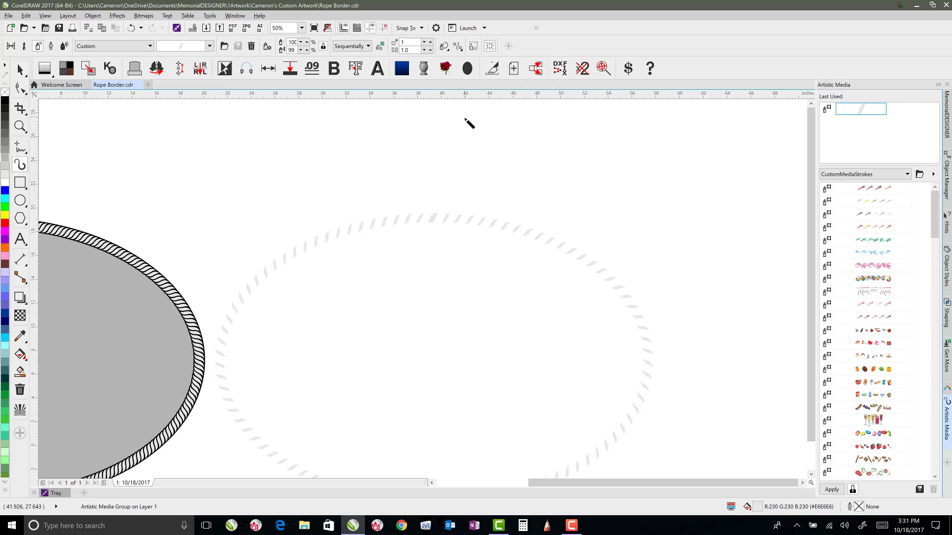
Step: Set the rope border's image spacing to 0.35
double_click(406, 50)
type(".35")
key("Return")
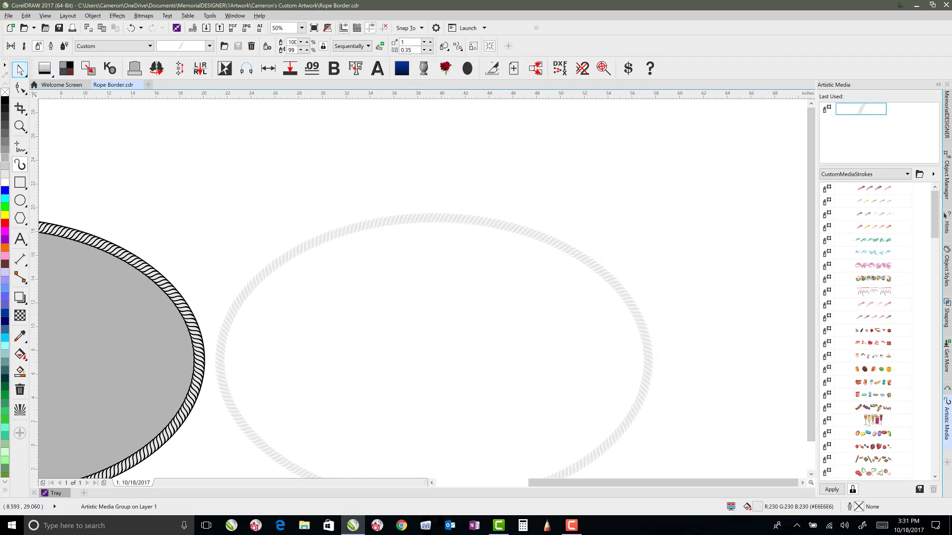
Step: Measure the gap between two strands at the rope border's crest with a freehand line about 0.075 inch long
left_click(20, 69)
left_click(432, 214)
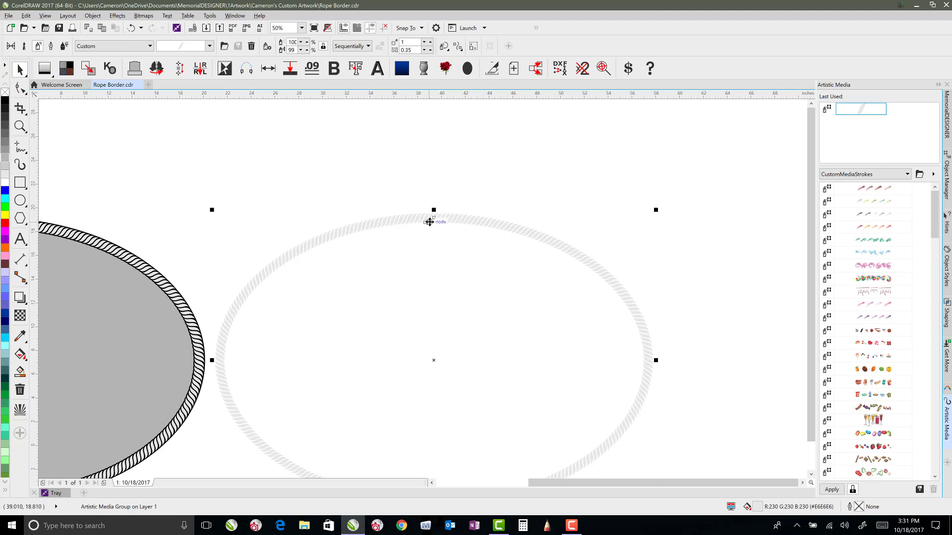
left_click(20, 126)
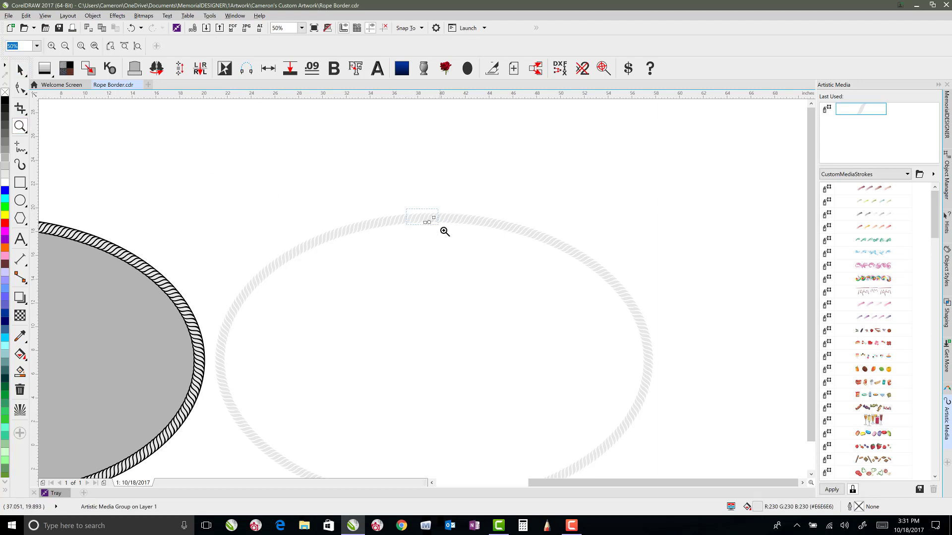
left_click_drag(445, 231, 438, 229)
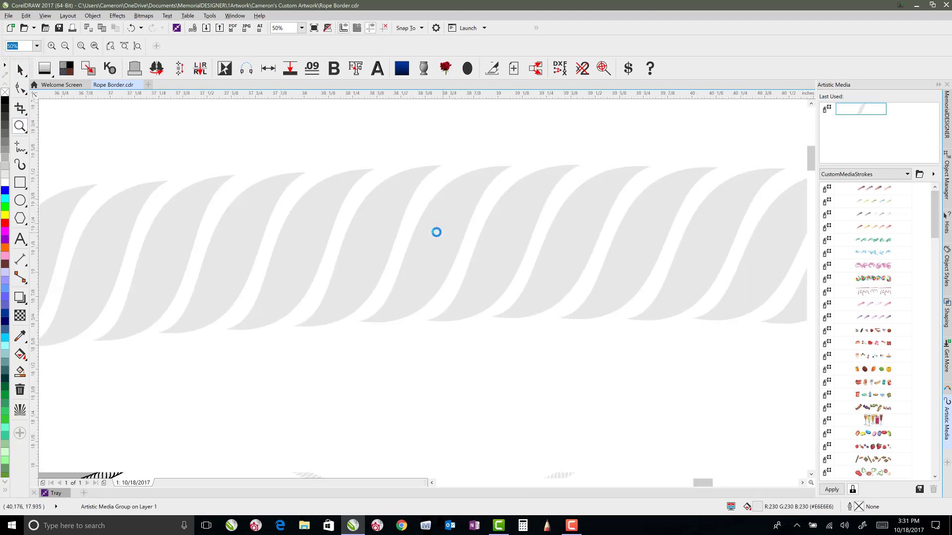
left_click(20, 147)
left_click(344, 239)
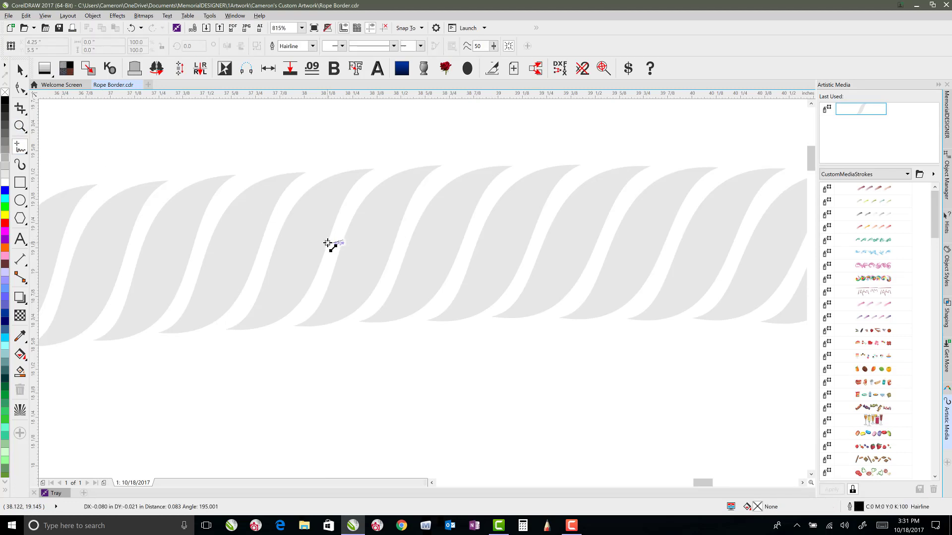
left_click(328, 239)
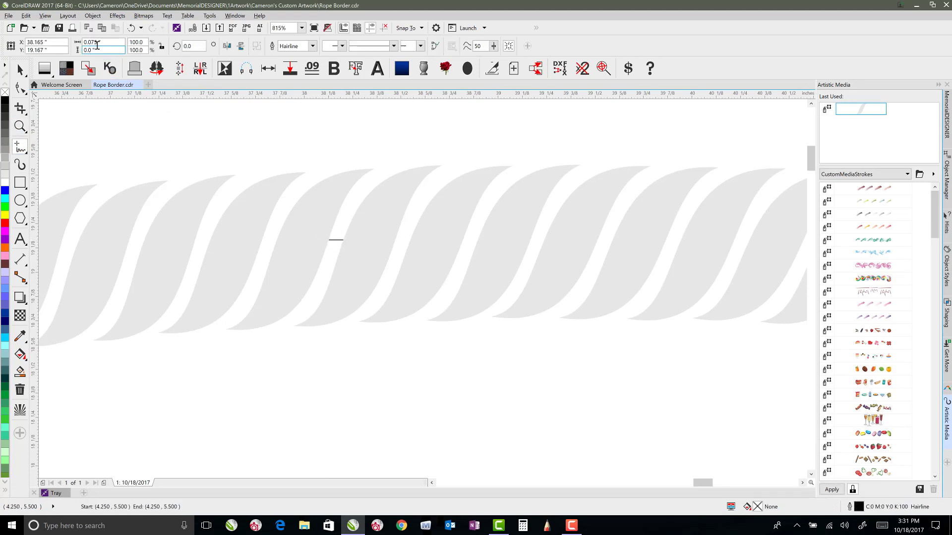
key("shift+F9")
key("shift+F9")
left_click_drag(366, 240, 307, 239)
left_click(20, 70)
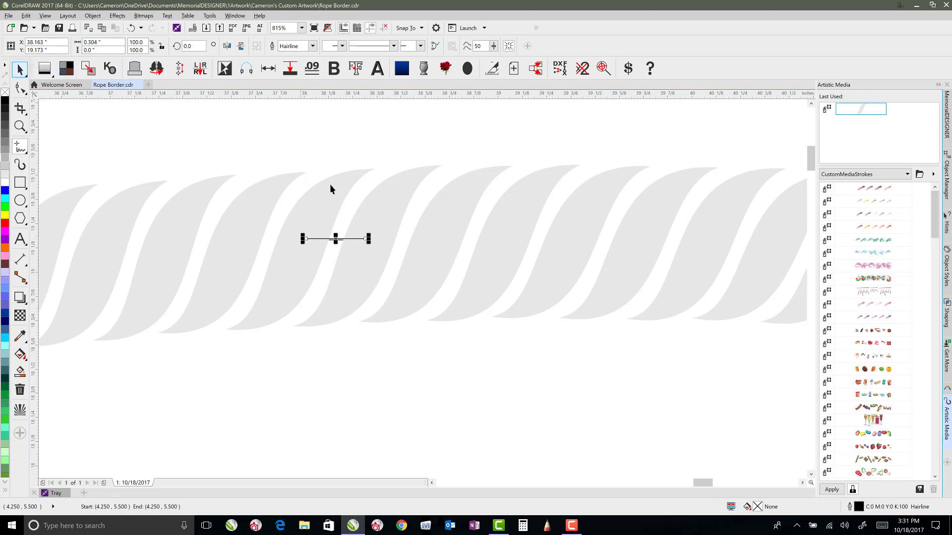
left_click(344, 207)
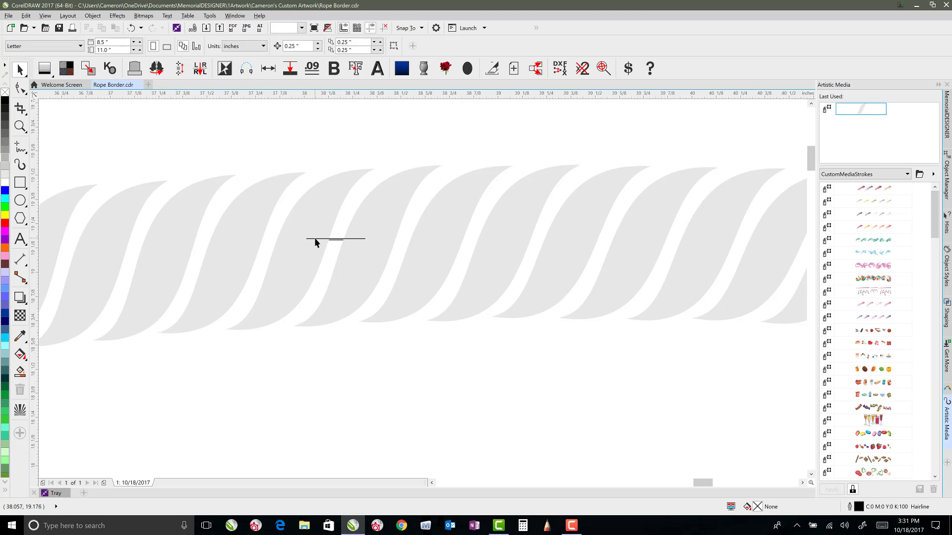
left_click(315, 239)
key("Delete")
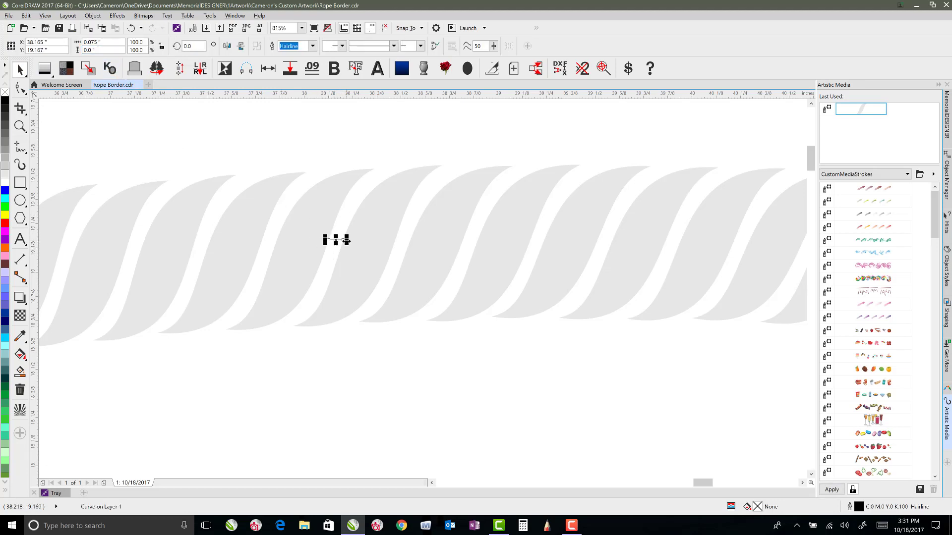
Step: Set the short gauge line's length to 0.09 inch and compare it with the gap between strands
left_click(99, 42)
type("0.09")
key("Return")
scroll(340, 239, "up", 3)
Step: Increase the rope border's image spacing to 0.39
left_click(374, 256)
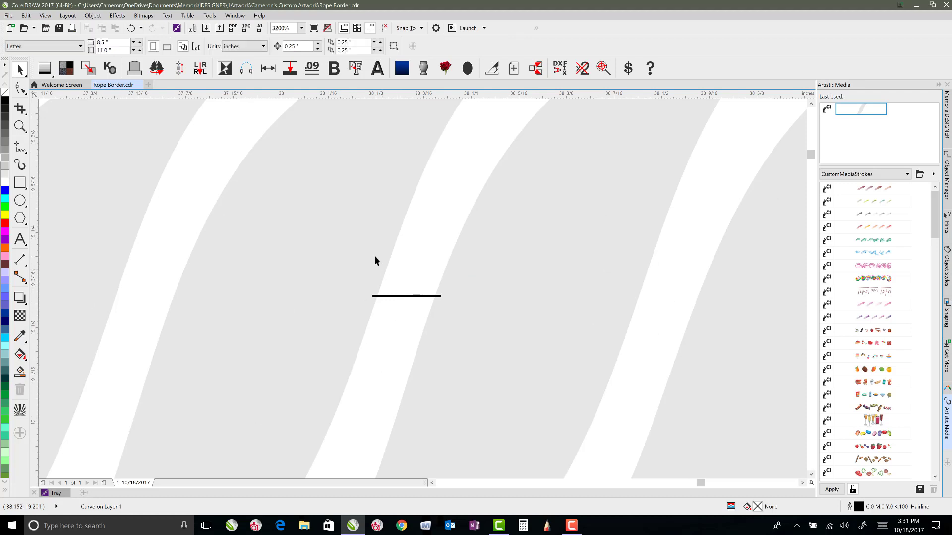
left_click(430, 51)
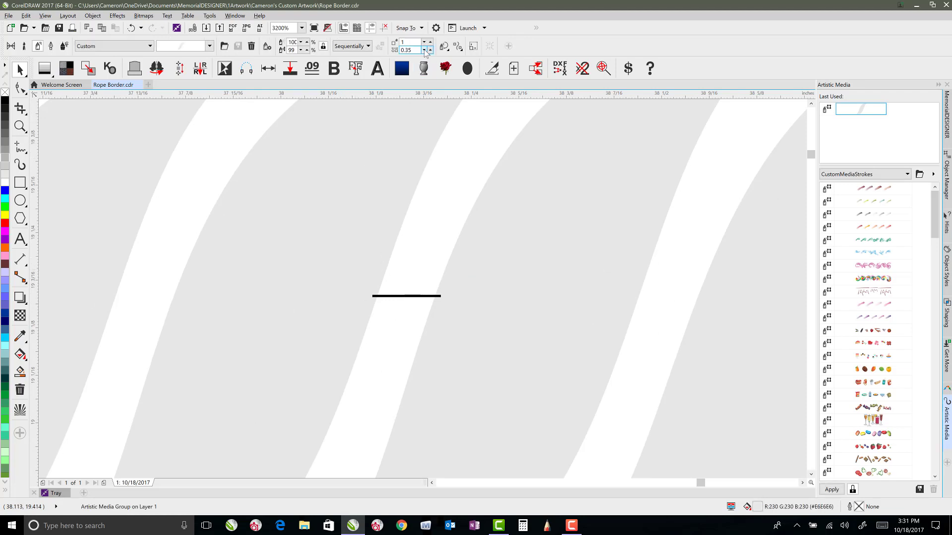
scroll(430, 52, "up", 4)
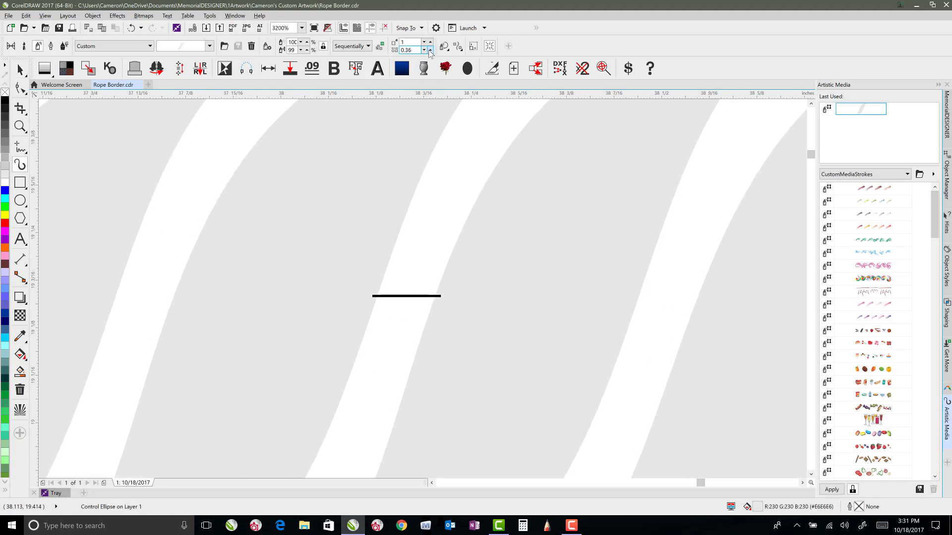
scroll(430, 51, "up", 1)
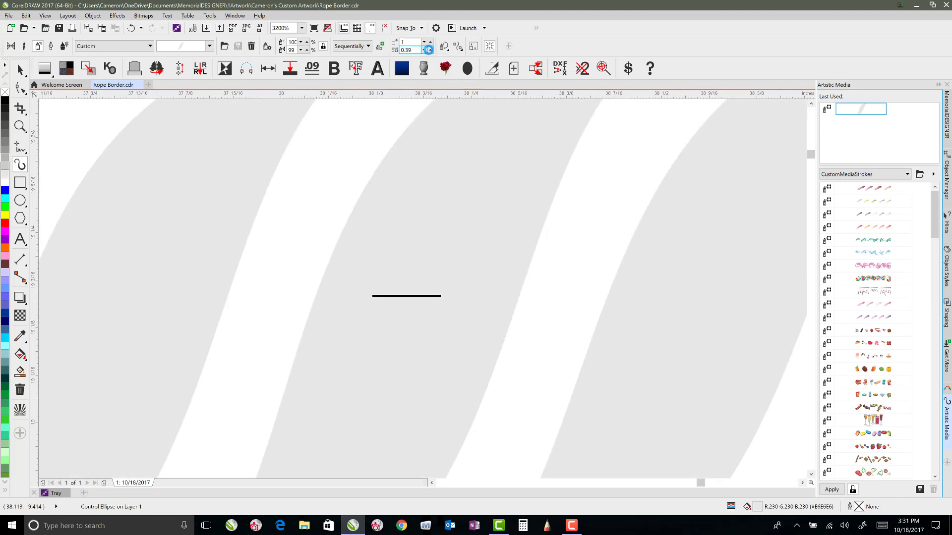
Step: Move the gauge line into the neighbouring gap between strands and reduce the rope border's image spacing to 0.38
scroll(418, 295, "down", 2)
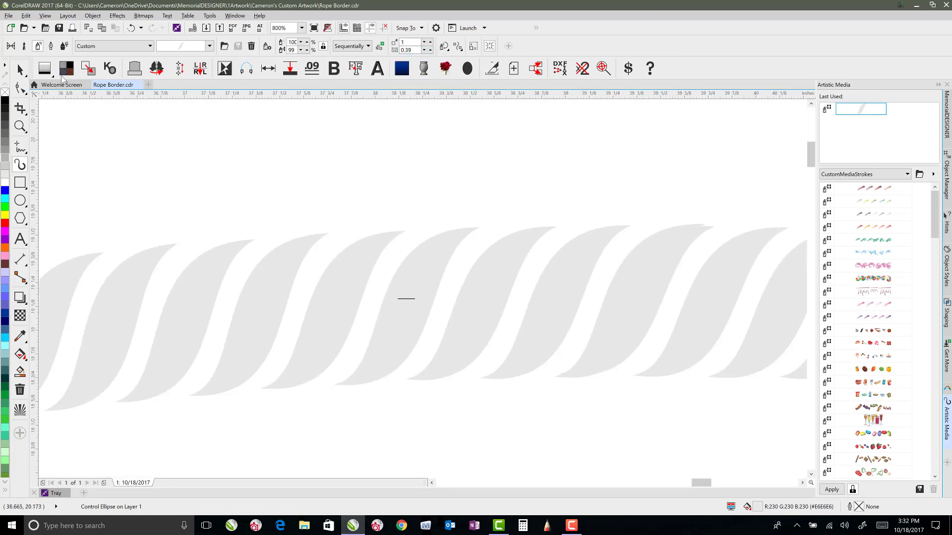
left_click(20, 69)
left_click(389, 307)
left_click_drag(406, 299, 373, 301)
left_click(379, 245)
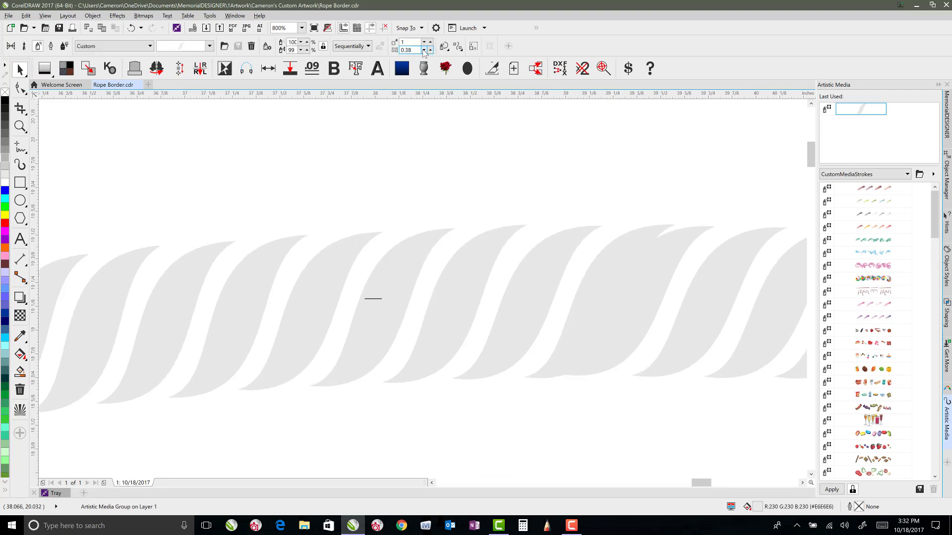
Step: Check another gap between strands by moving the gauge line into it, and remove the line
left_click(21, 70)
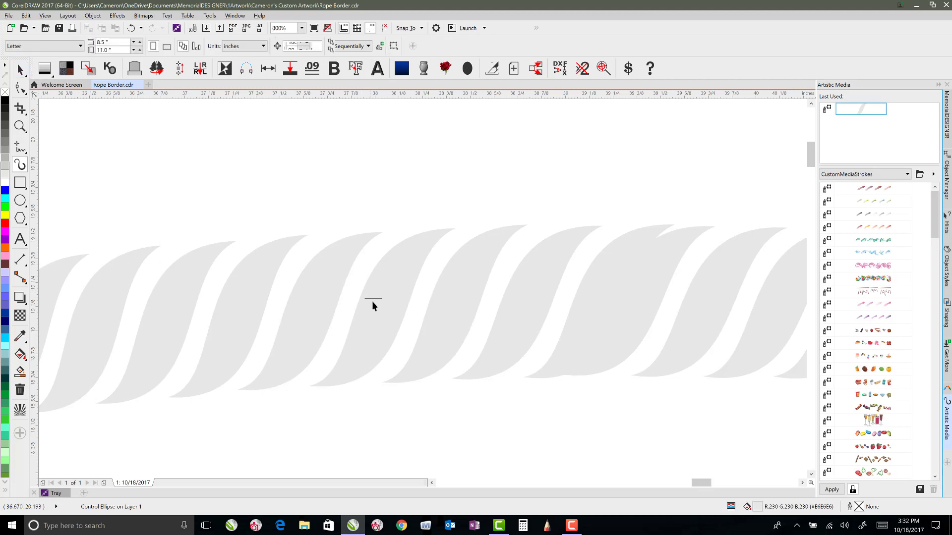
left_click_drag(373, 298, 420, 301)
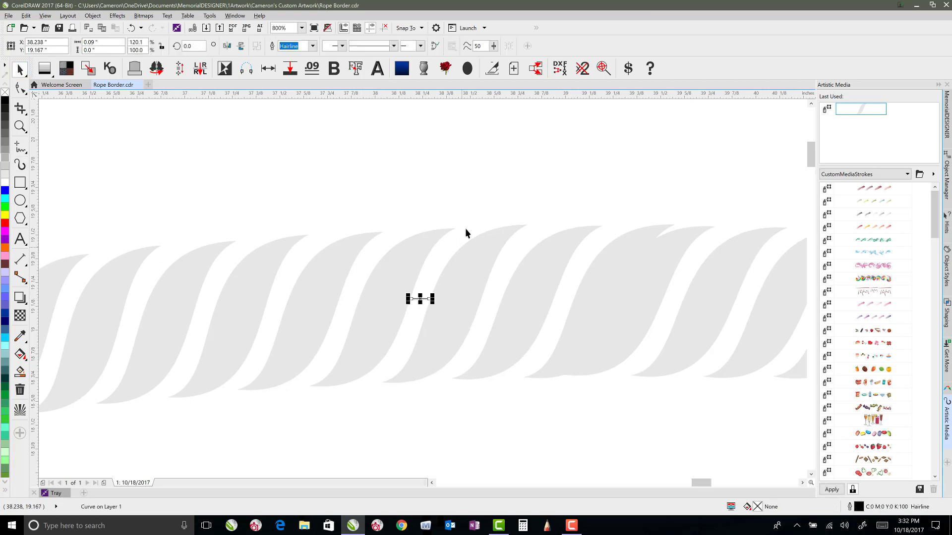
left_click(471, 212)
Step: Adjust the rope border's image spacing to 0.4 so its first and last strands meet cleanly at the ellipse's crest
scroll(421, 287, "down", 2)
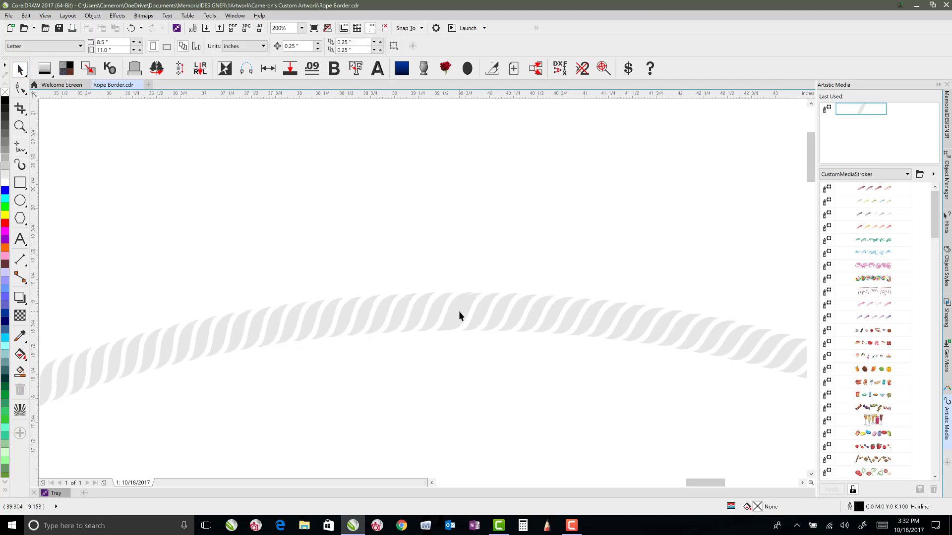
scroll(460, 311, "up", 1)
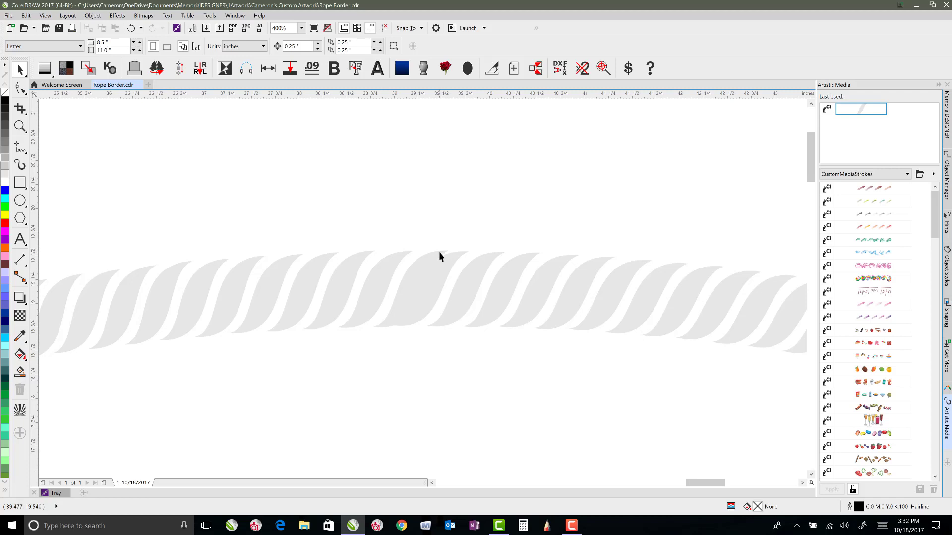
left_click(439, 254)
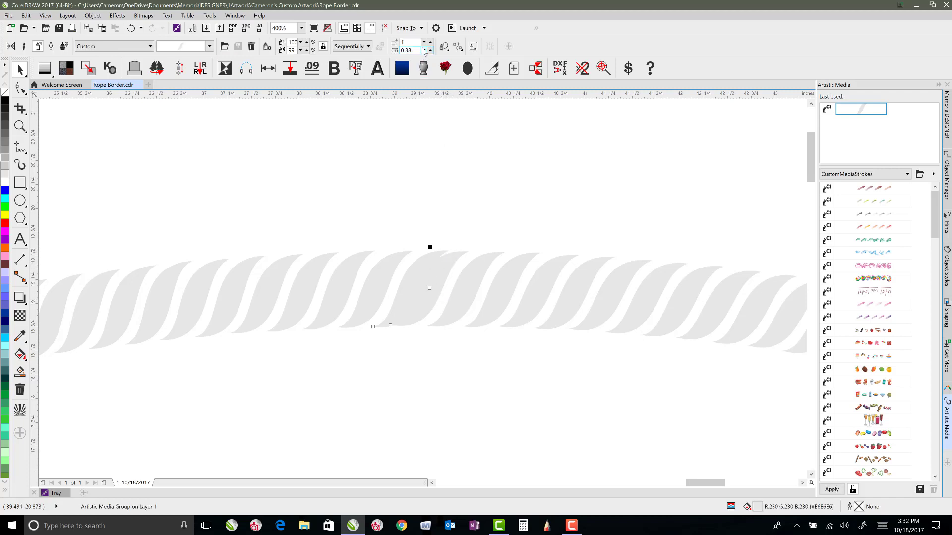
left_click(425, 51)
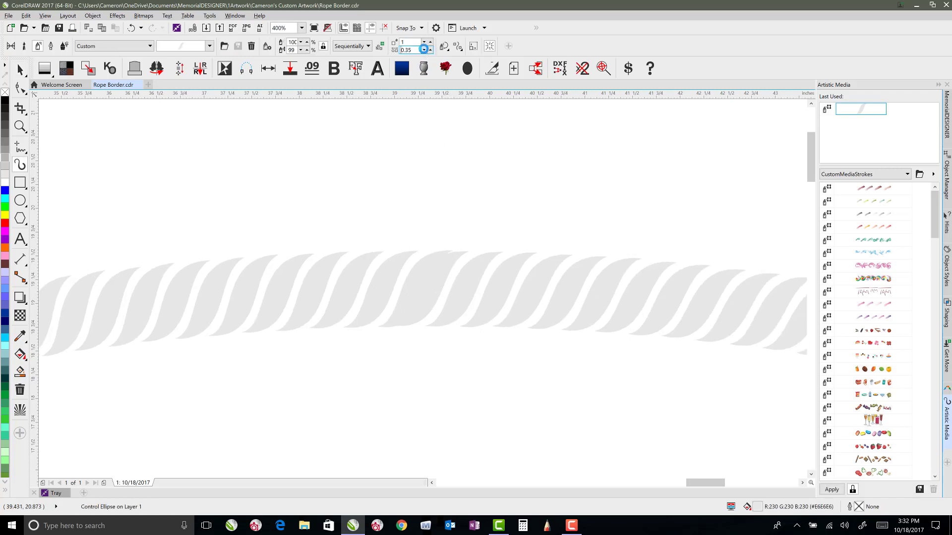
left_click(431, 50)
left_click(430, 50)
left_click(431, 50)
left_click(430, 50)
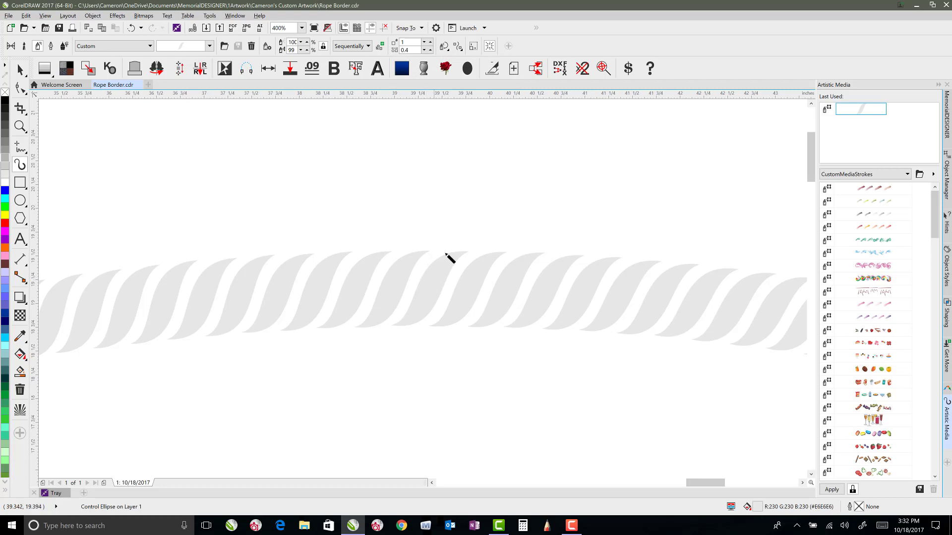
left_click(20, 70)
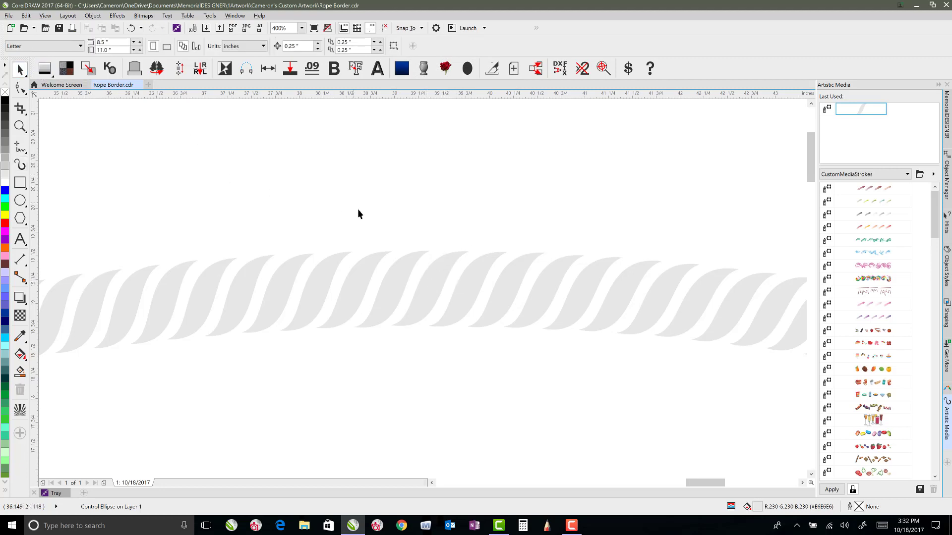
Step: Examine the rope border as a whole and at the ellipse's crest in wireframe, comparing the strands with the path
scroll(390, 267, "down", 3)
scroll(423, 292, "down", 1)
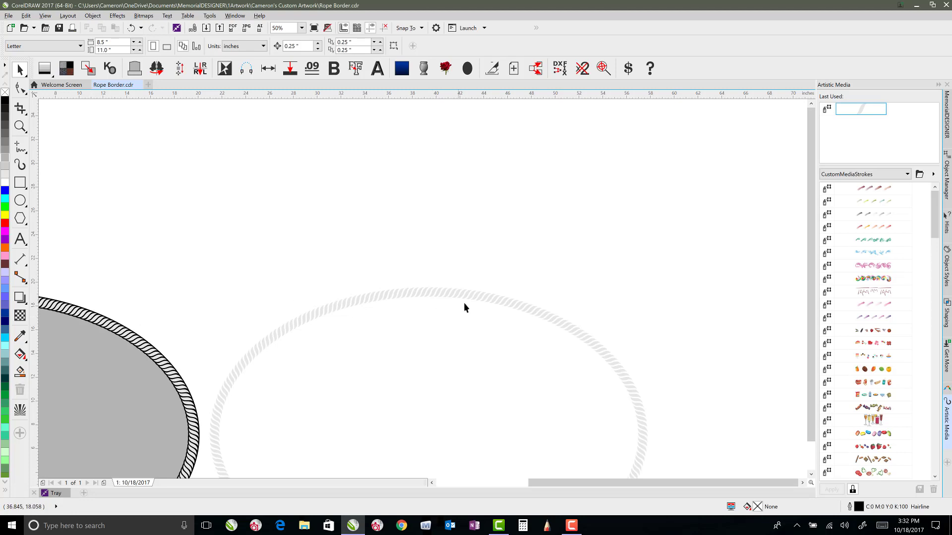
scroll(465, 307, "down", 1)
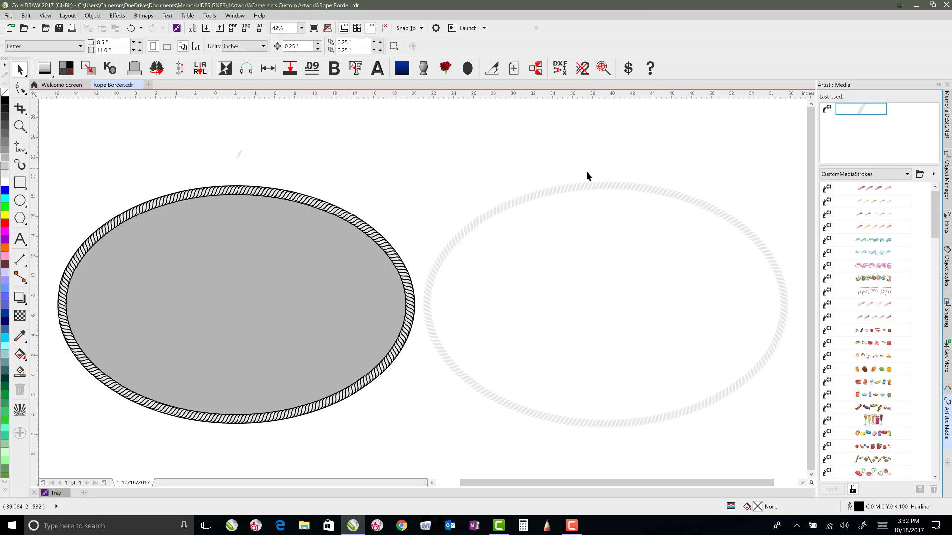
left_click(579, 182)
scroll(604, 191, "up", 2)
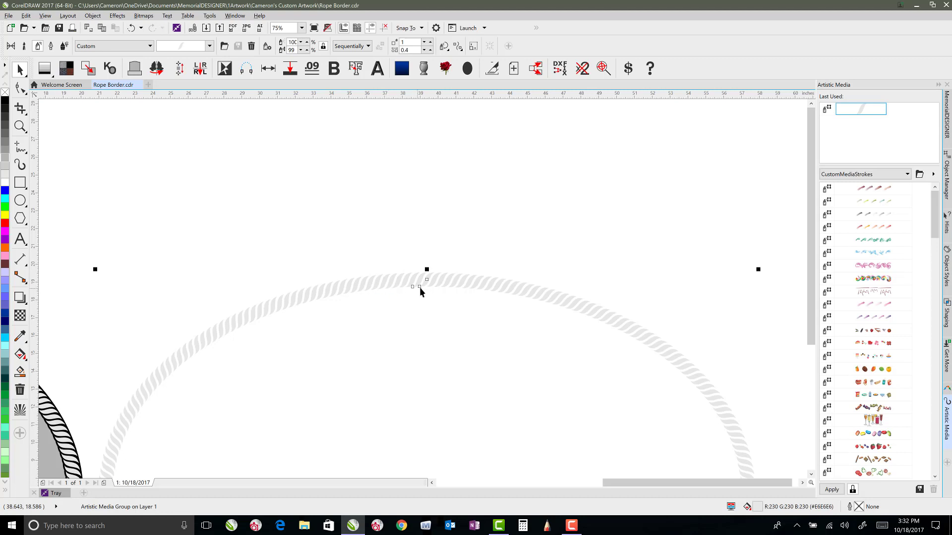
scroll(431, 291, "up", 5)
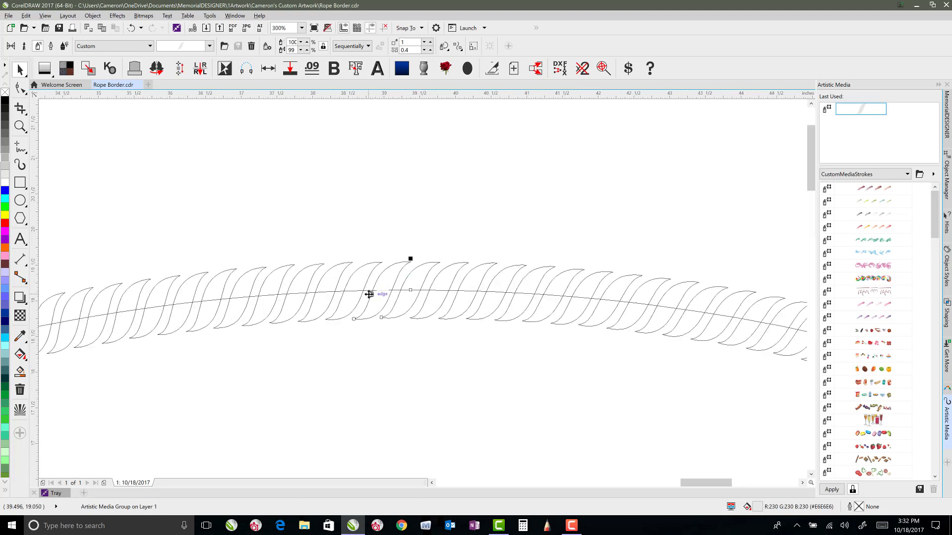
left_click(373, 221)
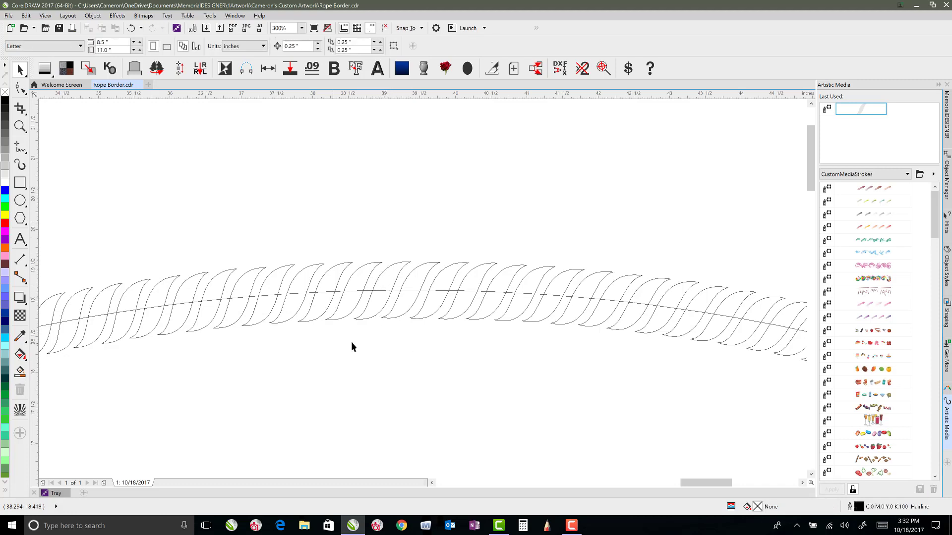
Step: Offset the rope border's strands 0.5 in from the ellipse path with the direction set to Left
left_click(380, 267)
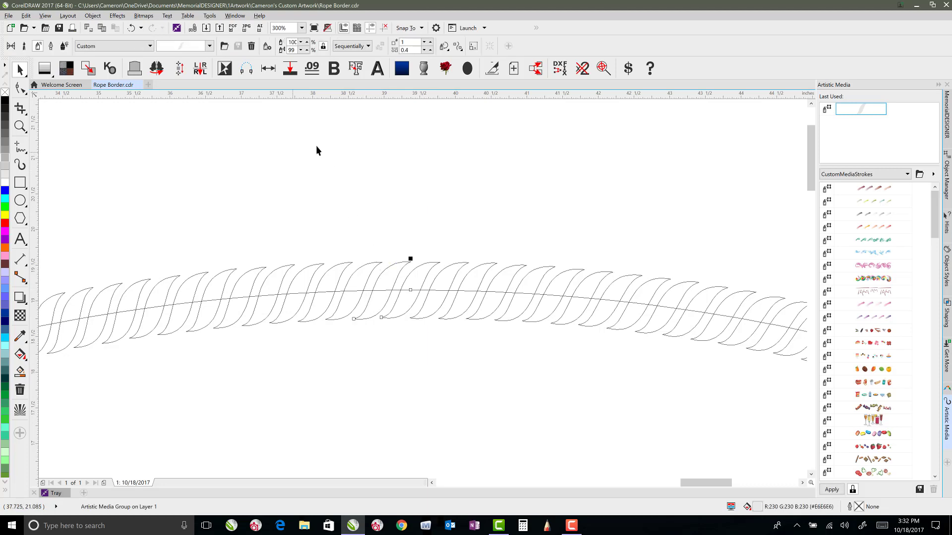
left_click(457, 46)
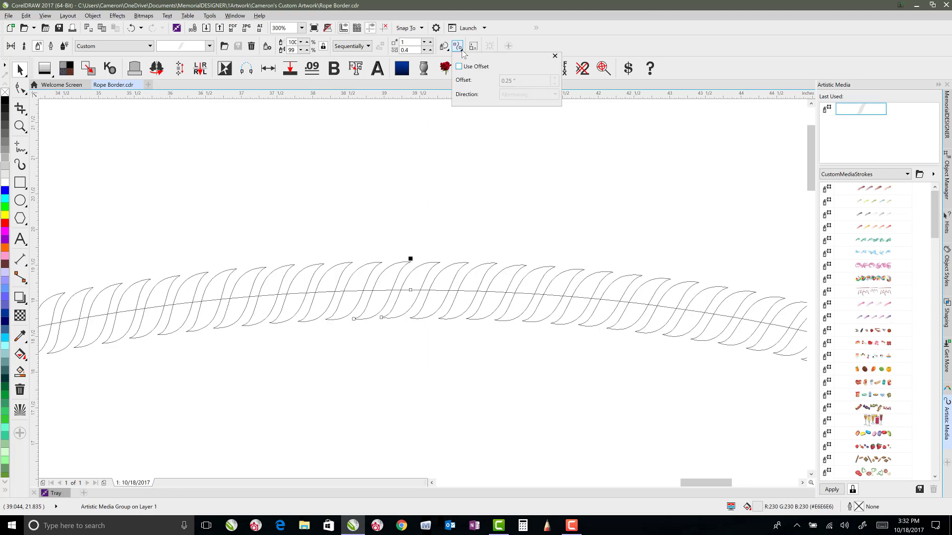
left_click(459, 66)
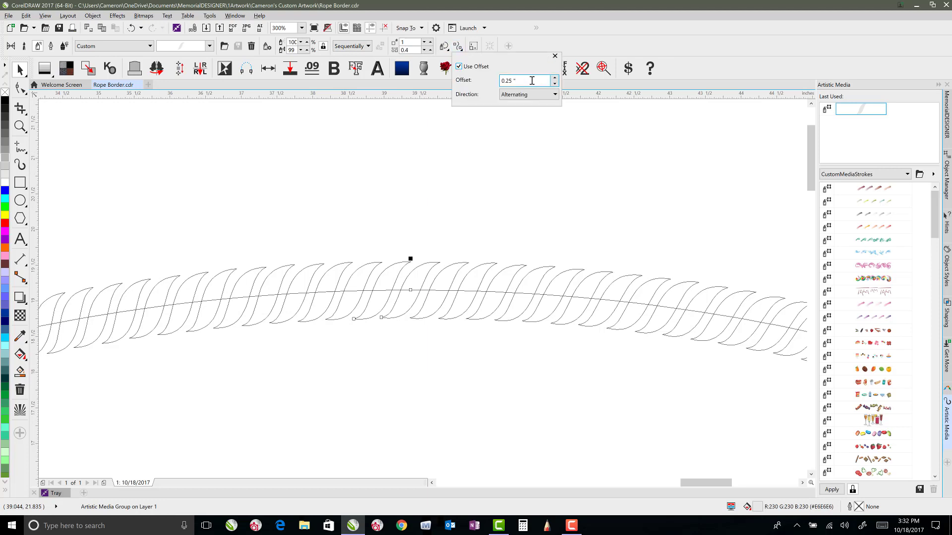
key("Tab")
type(".5")
left_click(550, 95)
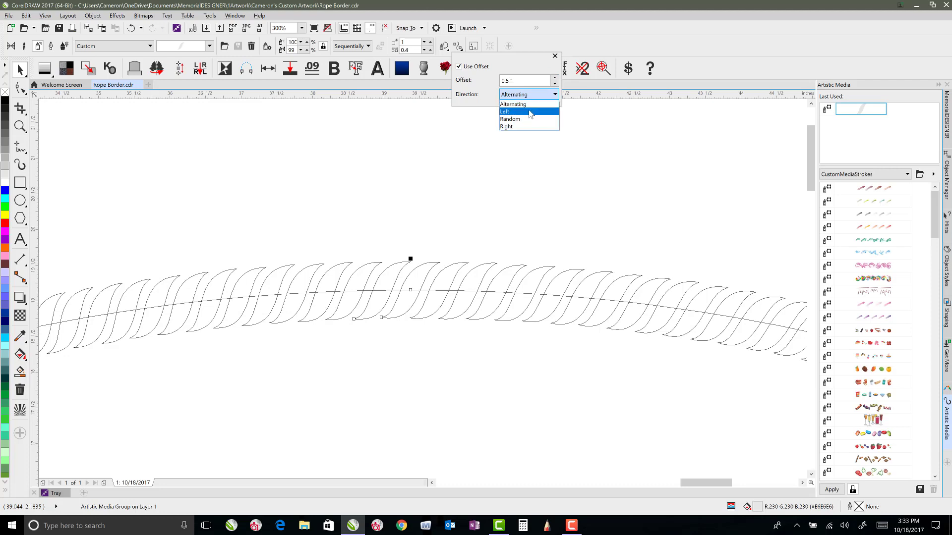
left_click(530, 112)
left_click(529, 112)
key("i")
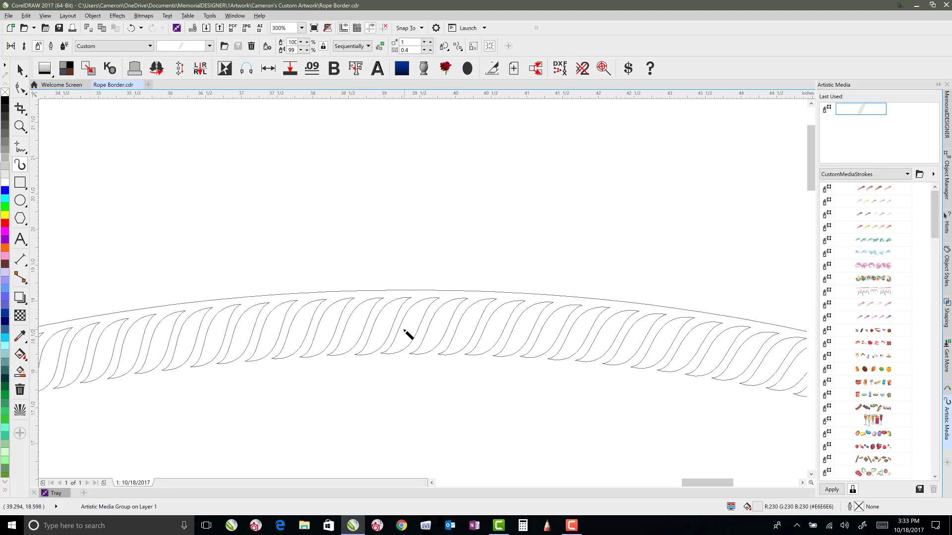
left_click(20, 70)
key("Escape")
scroll(422, 289, "down", 3)
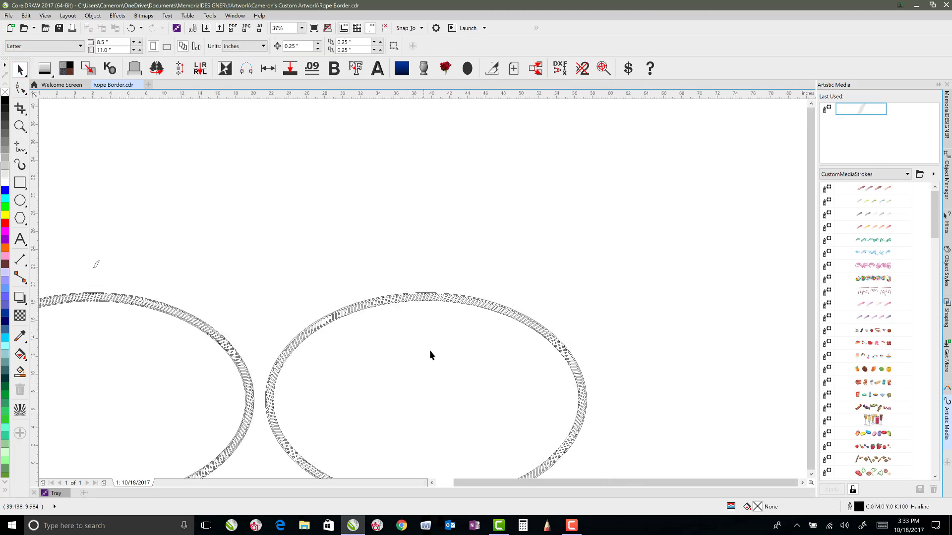
left_click(424, 295)
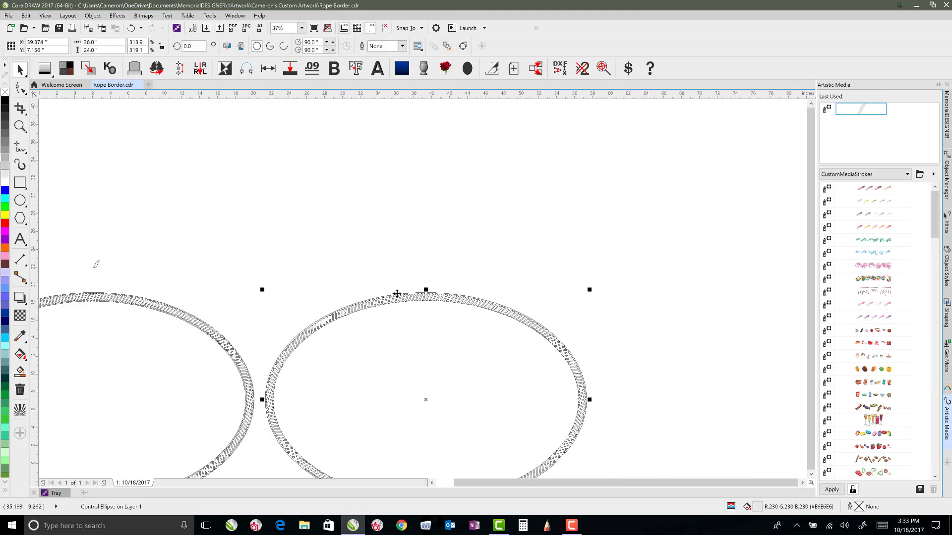
scroll(440, 293, "up", 4)
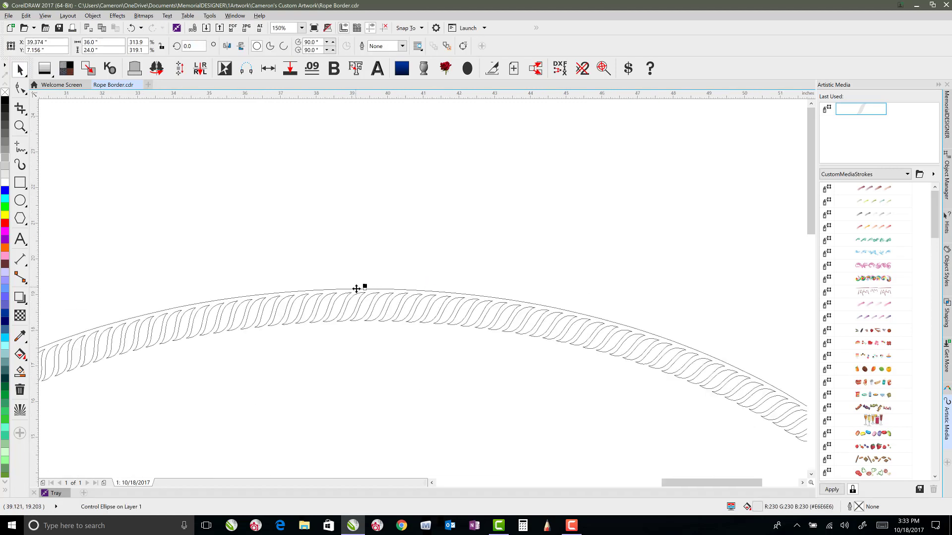
left_click(93, 15)
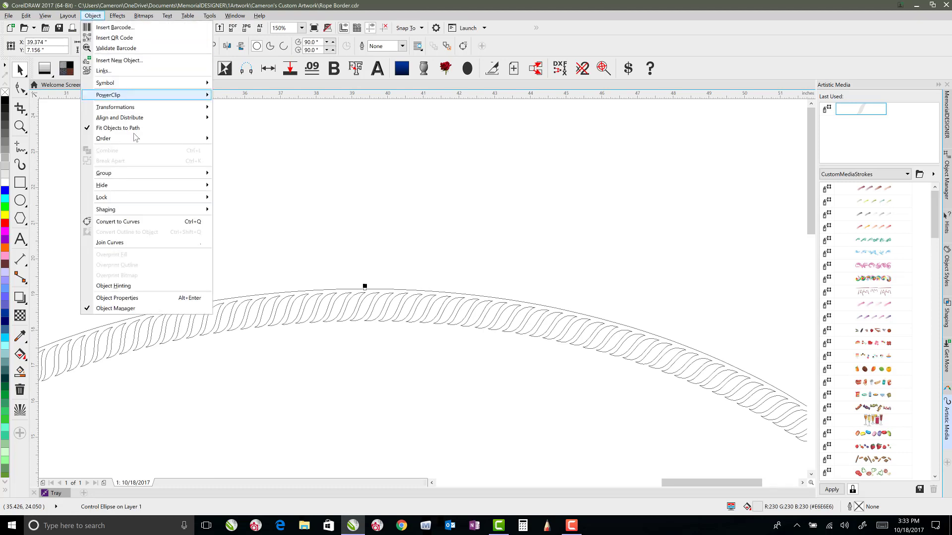
left_click(329, 226)
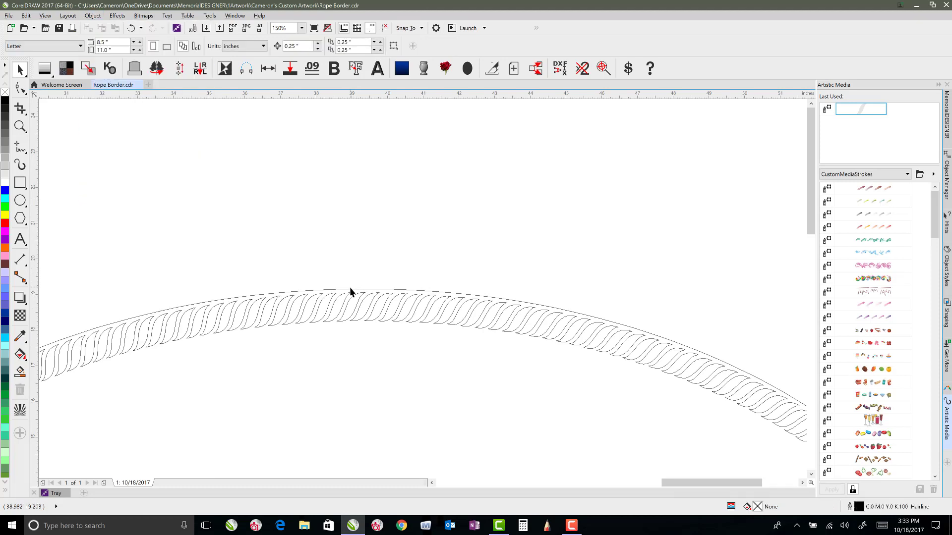
Step: Break the rope border's artistic media group apart to separate the strands from the control ellipse
left_click(351, 291)
left_click(337, 327)
left_click(336, 318)
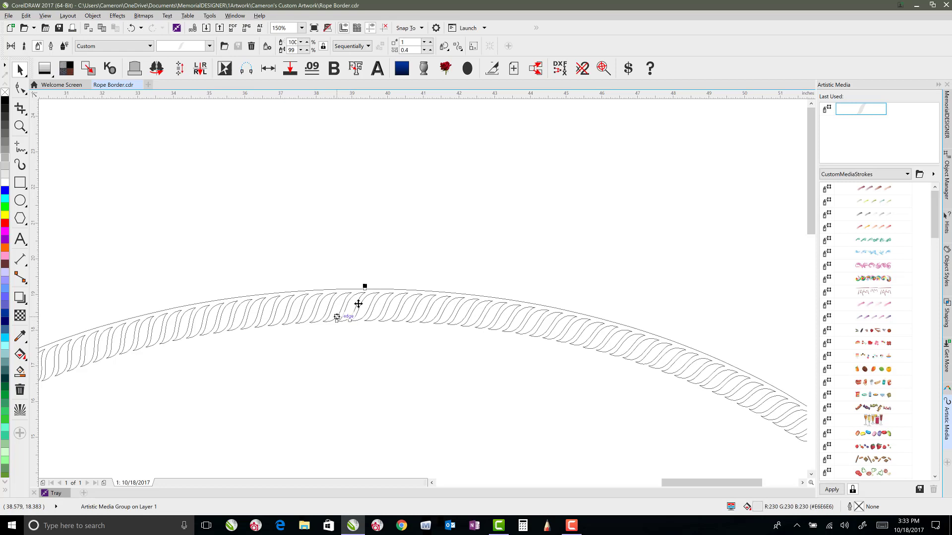
left_click(90, 17)
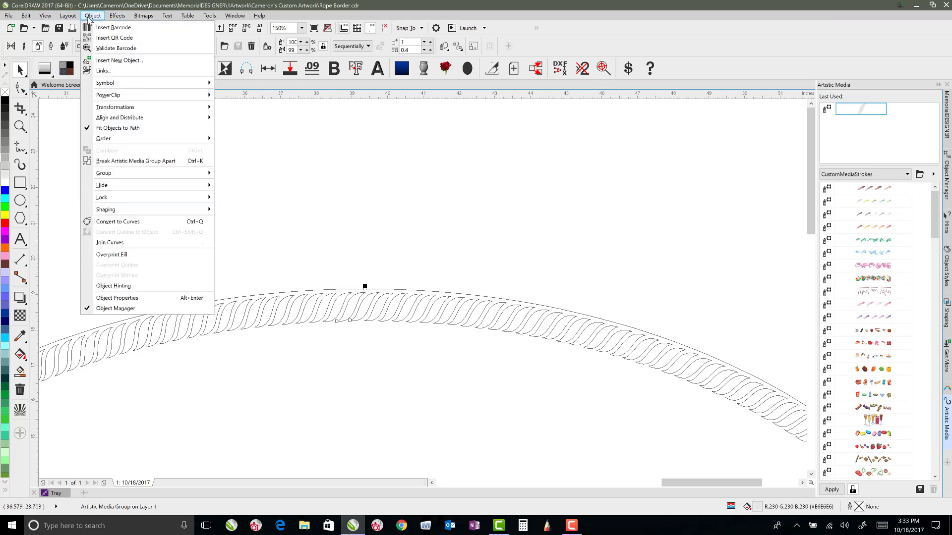
left_click(126, 162)
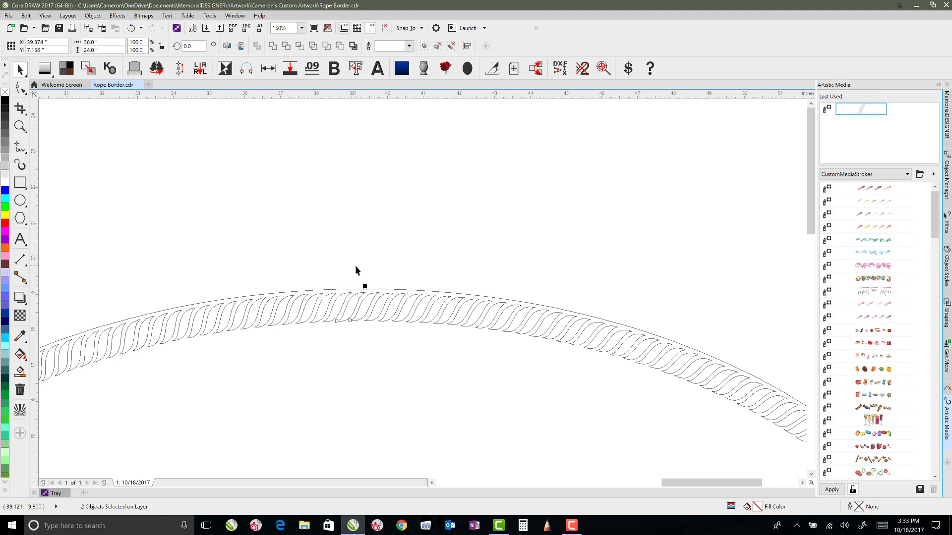
Step: Ungroup all the rope strands and combine them into a single curve
left_click(451, 46)
left_click(366, 291)
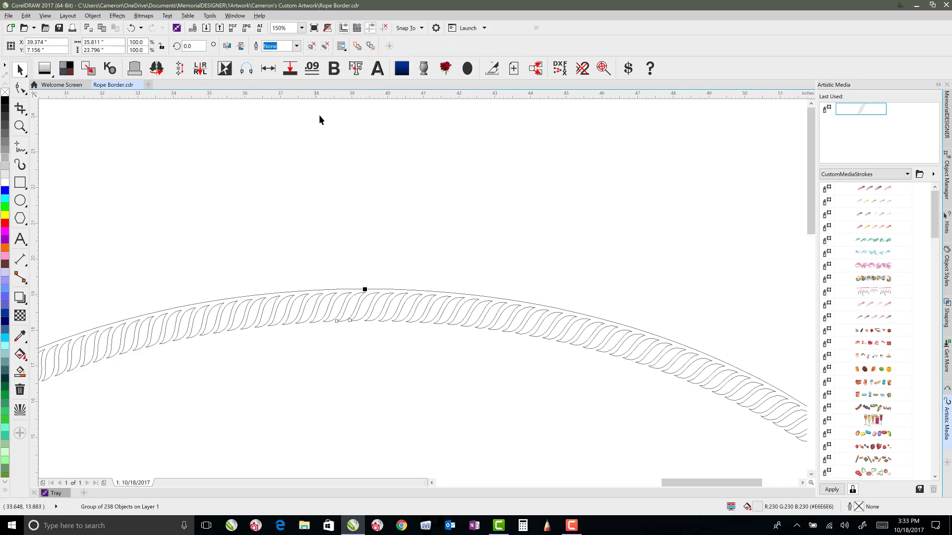
left_click(325, 46)
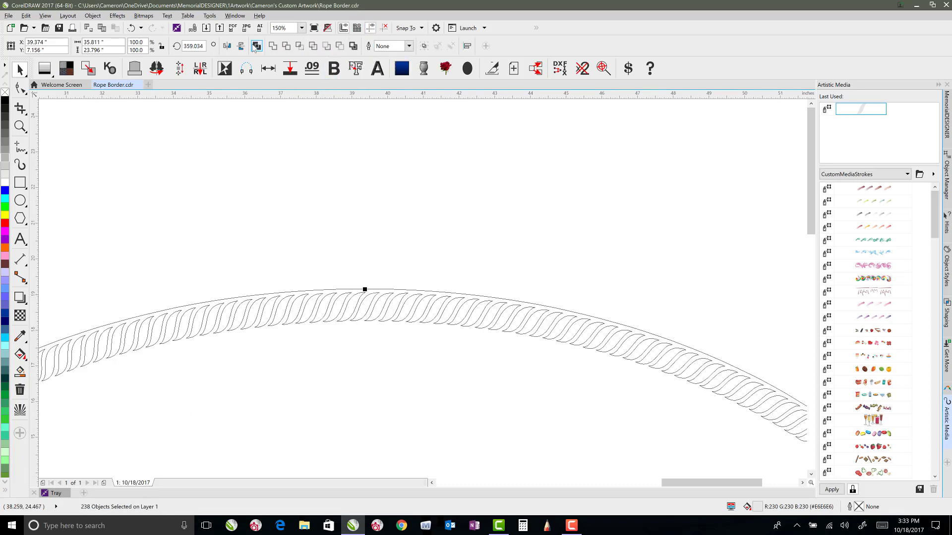
left_click(291, 294)
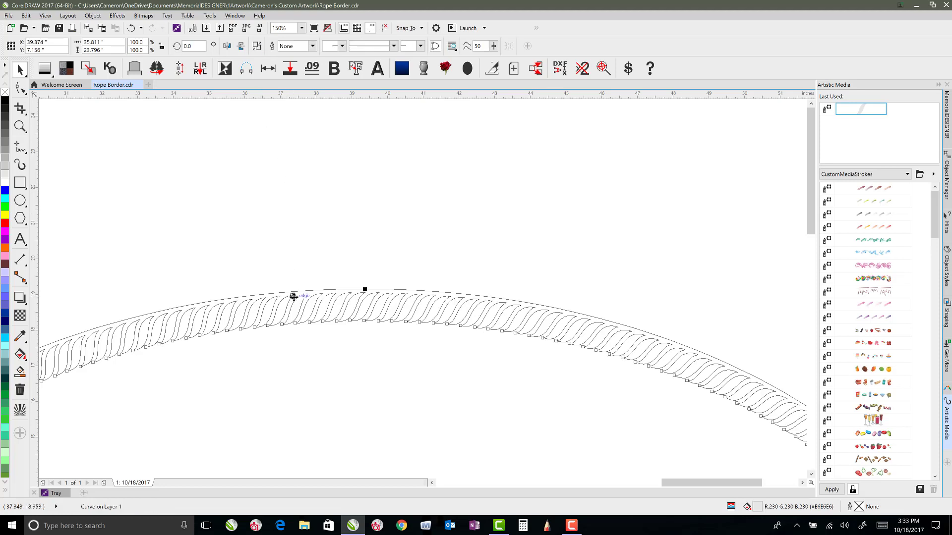
Step: Give the ellipse around the strands a #B3B3B3 grey fill and a black hairline outline, displaying the drawing in full colour
left_click(305, 295)
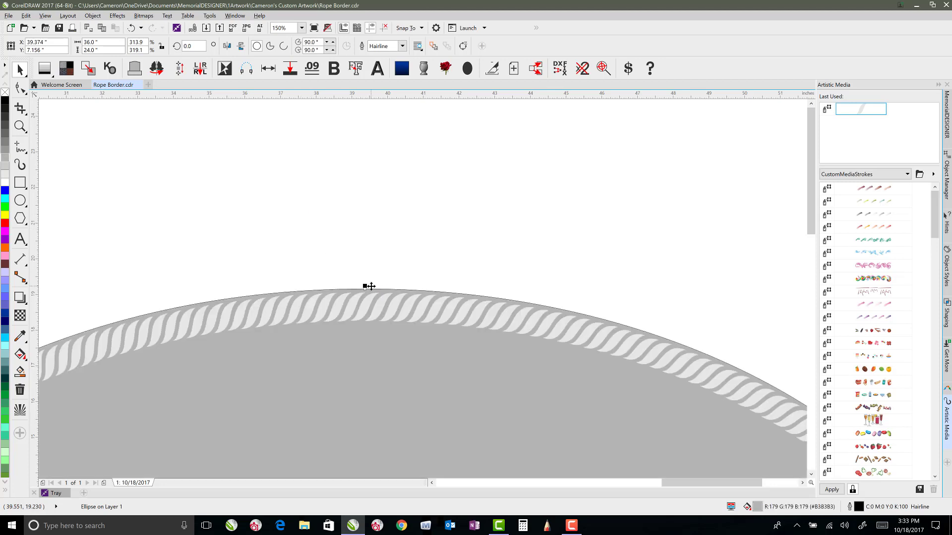
left_click(355, 240)
key("F4")
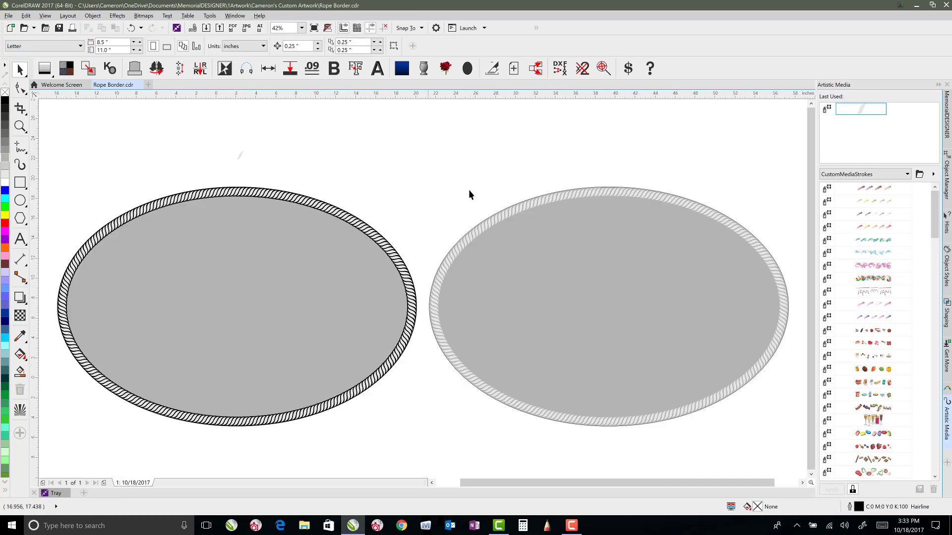
Step: Add a thick black outline around the combined rope strands to match the finished border beside them
left_click(537, 208)
left_click(355, 69)
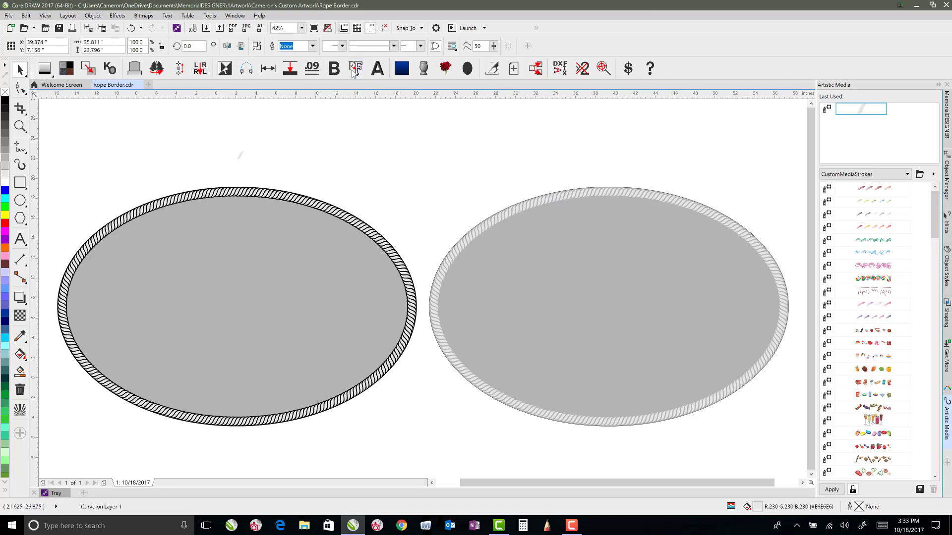
left_click(496, 157)
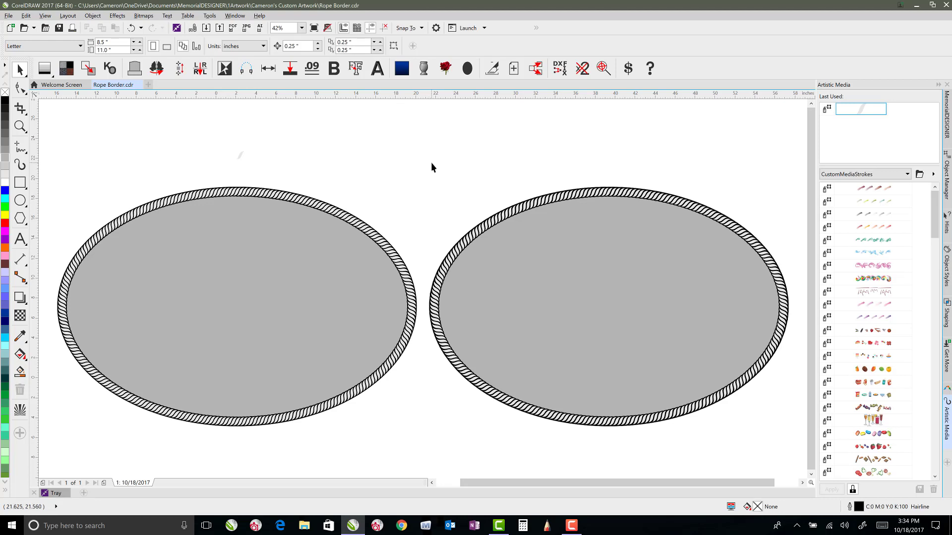
Step: Draw a circle about 1.14 in across inside the second grey ellipse, just below the upper-left part of its rope border
left_click(20, 126)
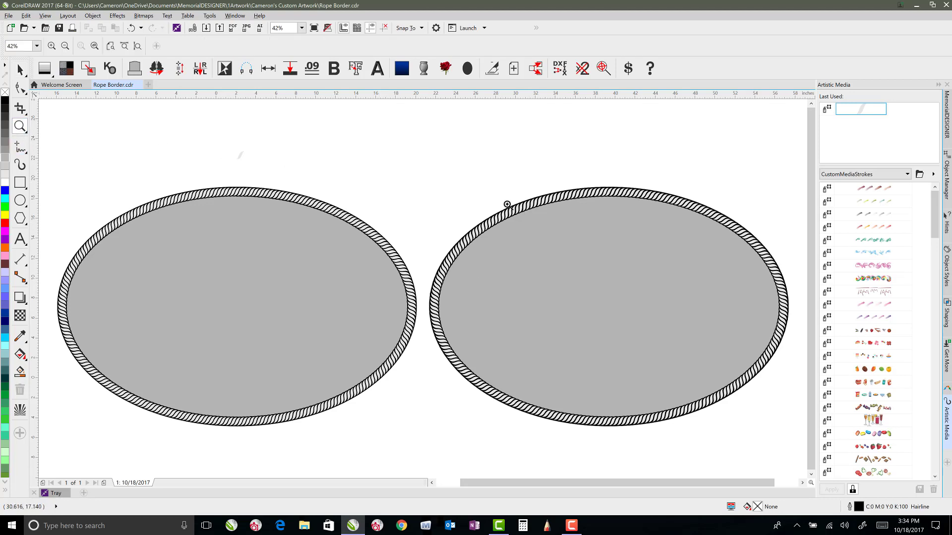
left_click(712, 344)
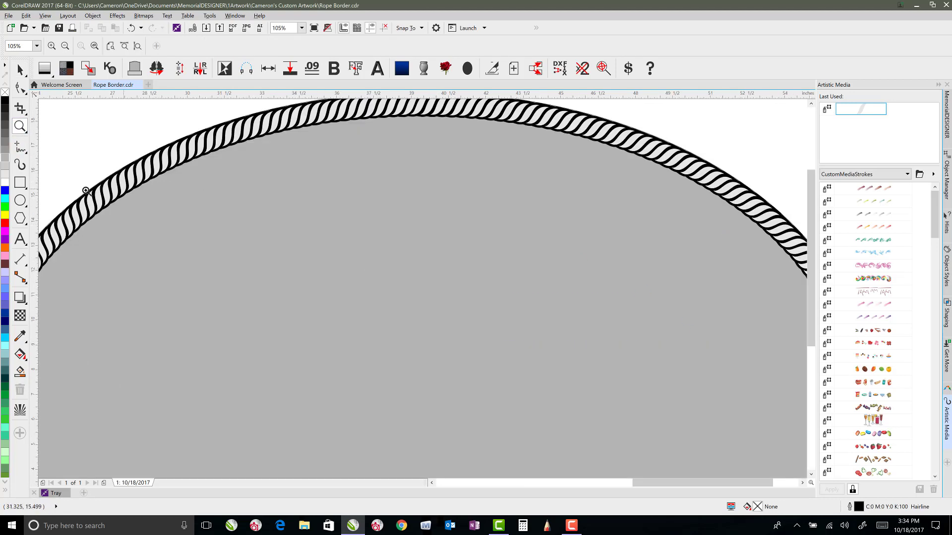
left_click(20, 200)
left_click_drag(211, 194, 246, 217)
Step: Set the circle's width and height to 0.25 in and fill it black
left_click(104, 45)
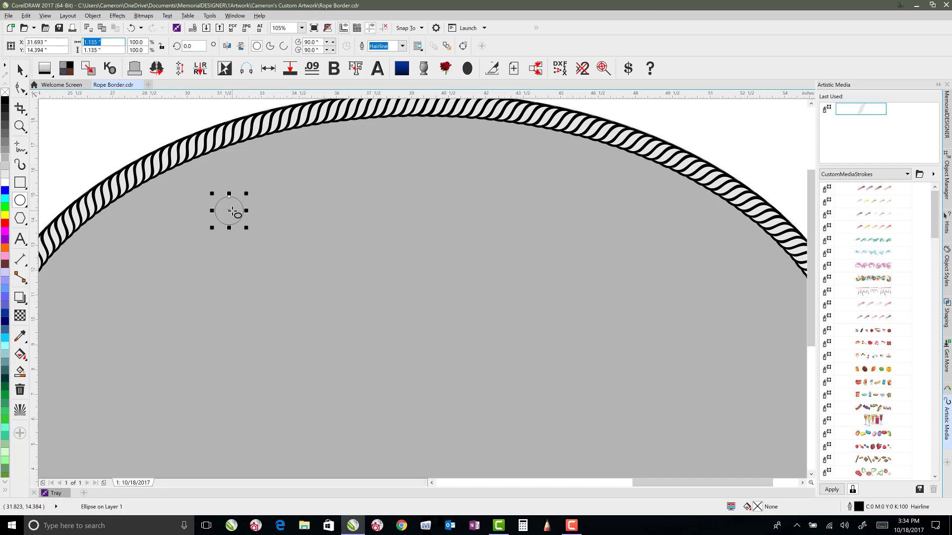
type("0.25")
key("Return")
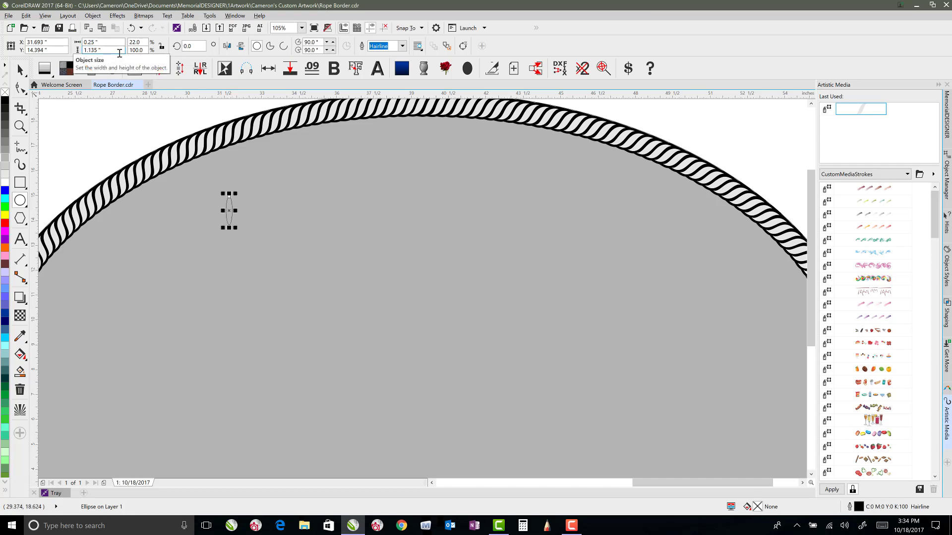
left_click_drag(116, 53, 76, 53)
type("0.25")
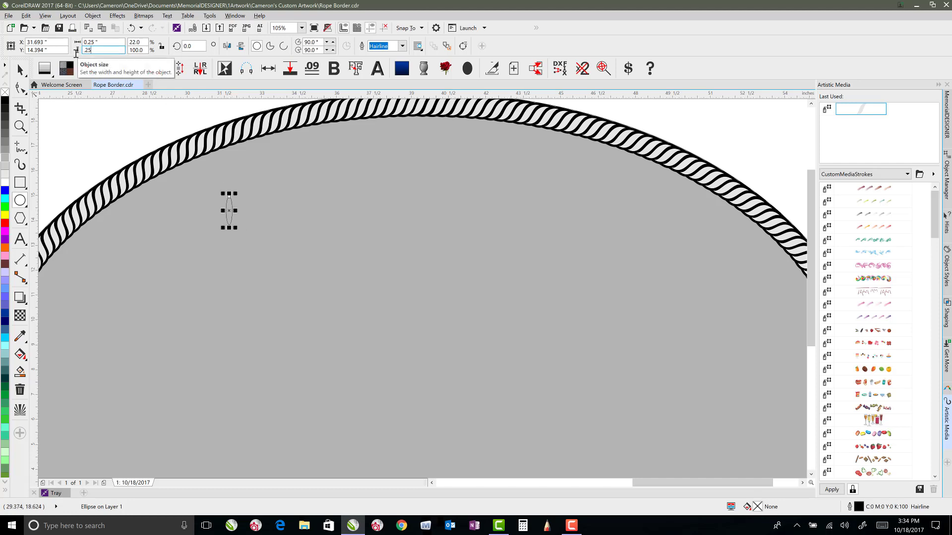
key("Return")
left_click(7, 101)
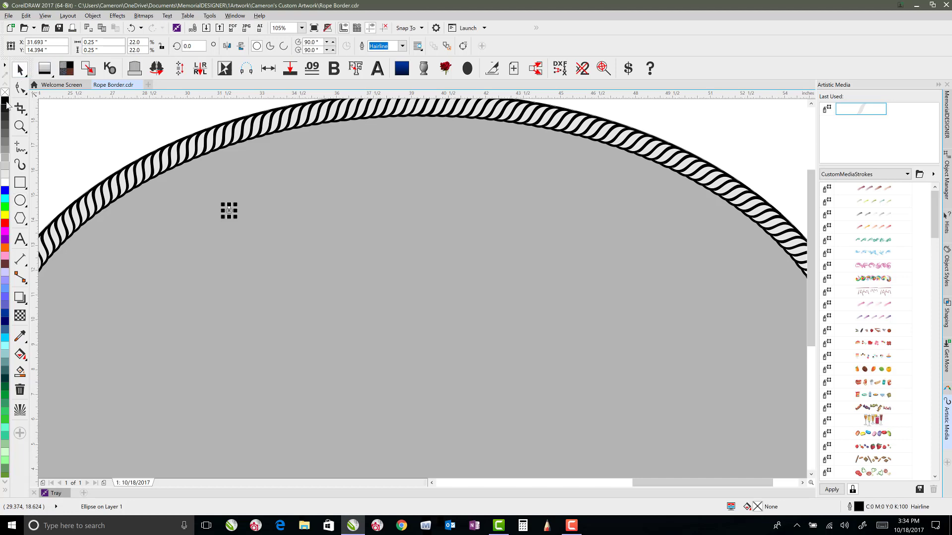
left_click(197, 128)
Step: Copy the black circle about 0.7 in to its right and set the copy's width and height to 0.5 in
left_click(229, 212)
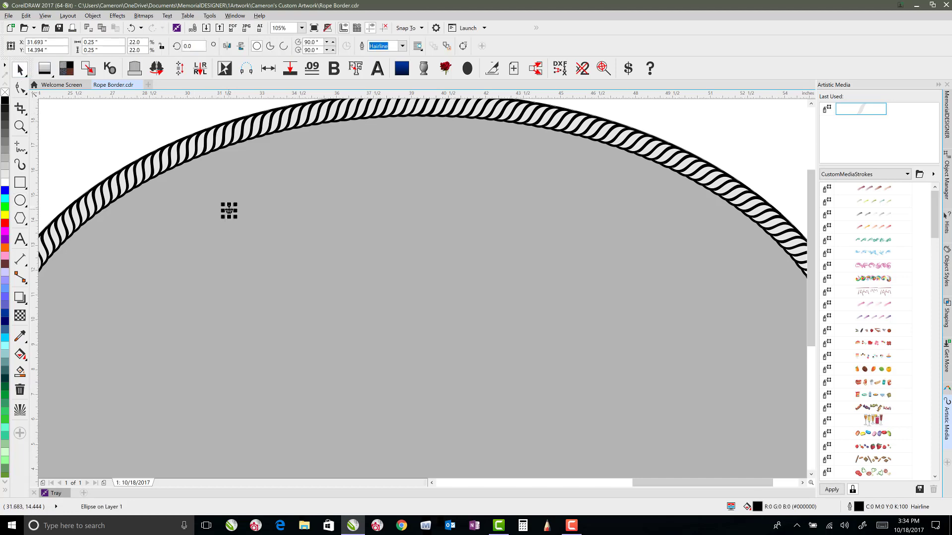
left_click_drag(229, 210, 246, 211)
left_click(88, 43)
type(".5")
key("Tab")
type(".5")
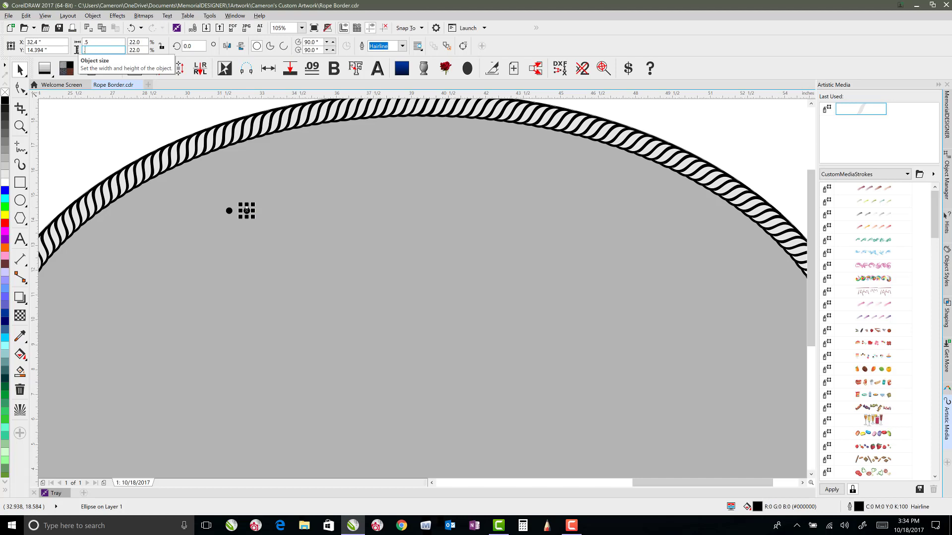
key("Return")
Step: Save the small 0.25 in black circle as a new Object Sprayer stroke named Rosary Beads
left_click(127, 137)
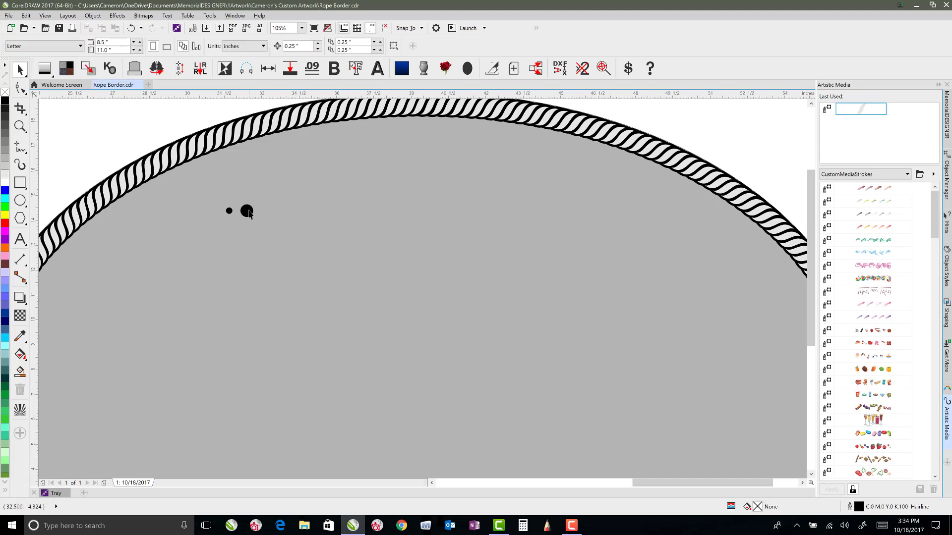
left_click(230, 211)
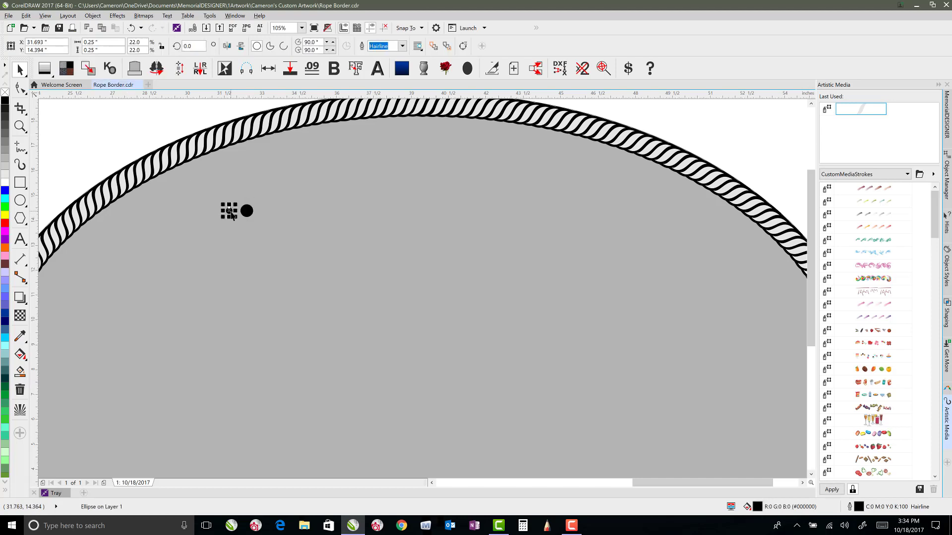
left_click(198, 106)
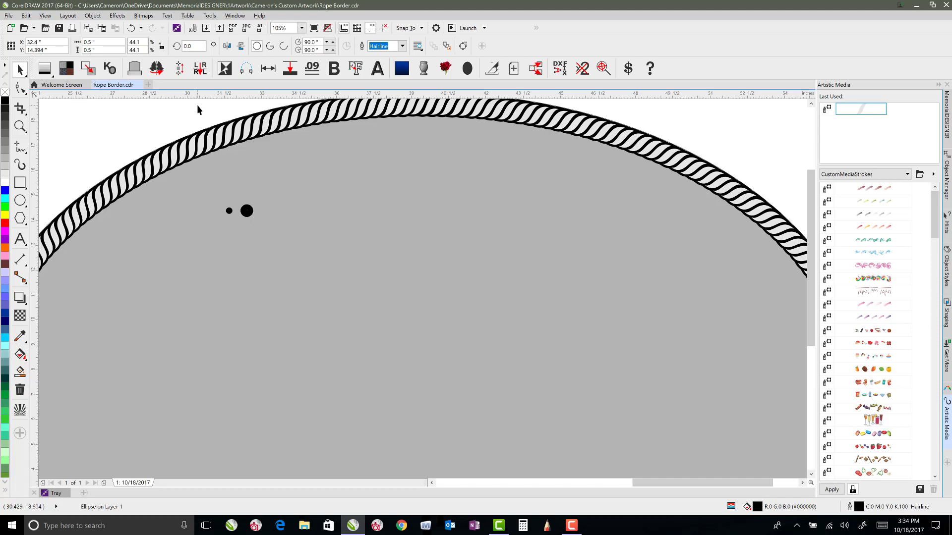
left_click(229, 212)
left_click(918, 490)
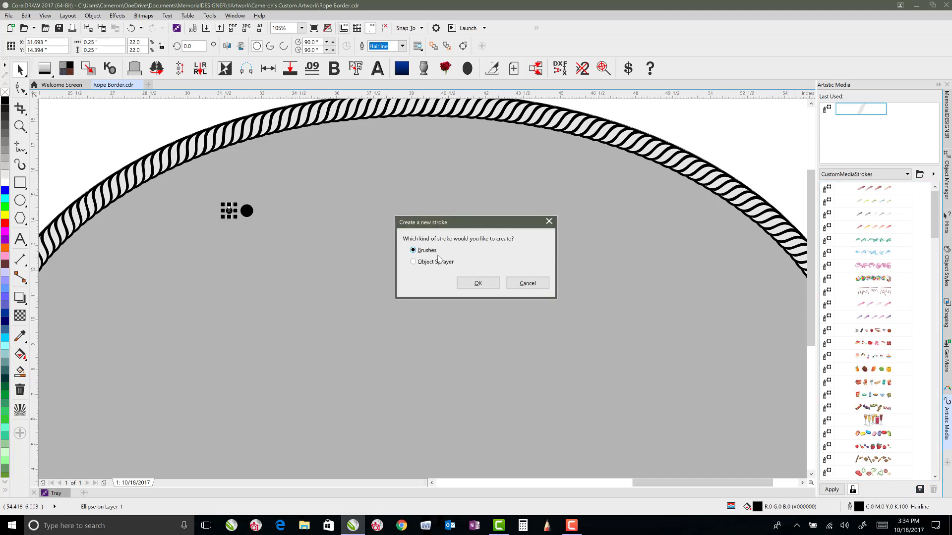
left_click(476, 285)
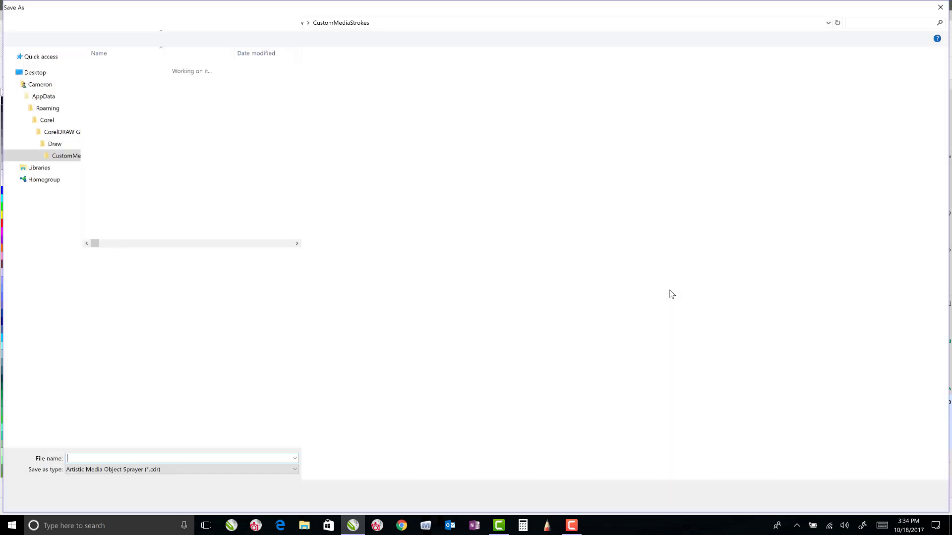
type("Rosary Beads")
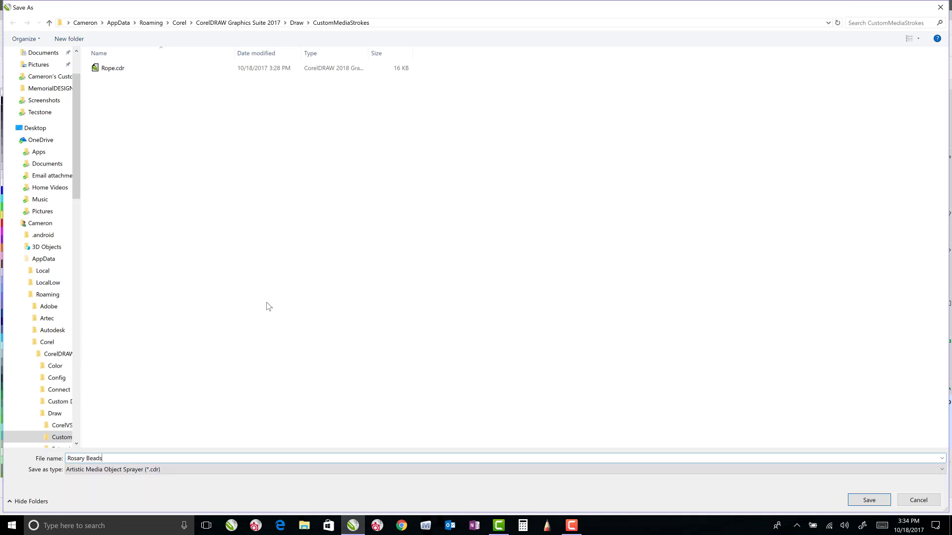
left_click(865, 499)
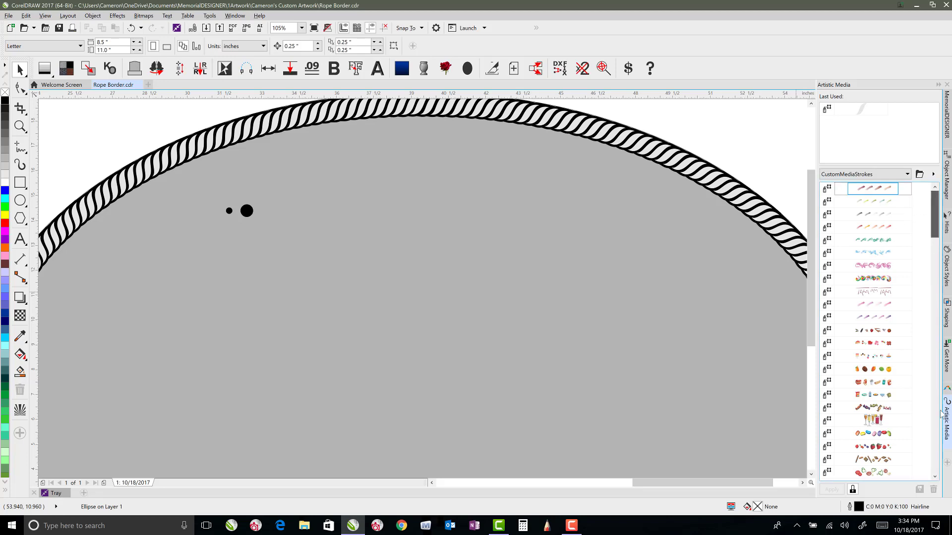
Step: Add the 0.5 in black circle to the Rosary Beads stroke at the end of the CustomMediaStrokes list
left_click_drag(934, 210, 936, 468)
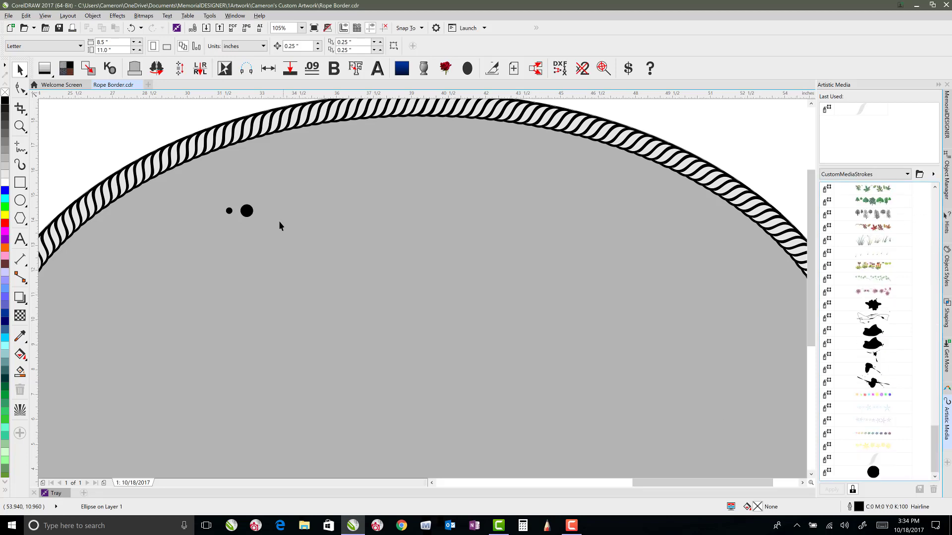
left_click(249, 216)
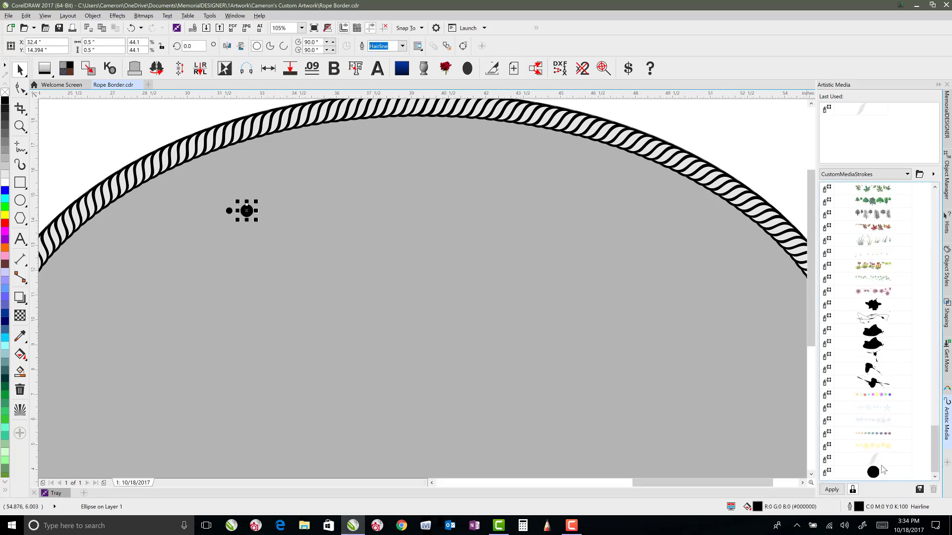
mouse_move(247, 211)
left_mouse_down()
mouse_move(348, 234)
mouse_move(898, 432)
mouse_move(880, 474)
left_mouse_up()
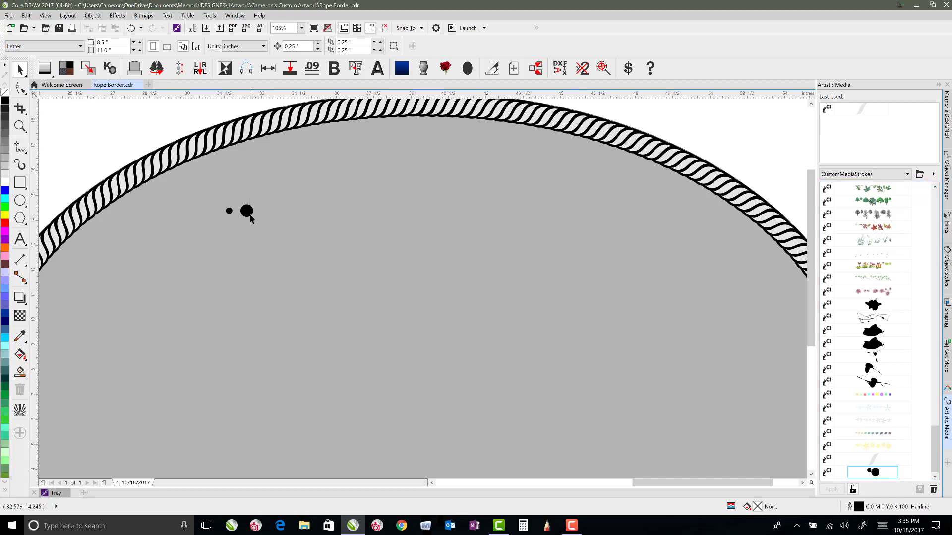
Step: Delete both black source circles from inside the second grey ellipse
left_click(230, 210)
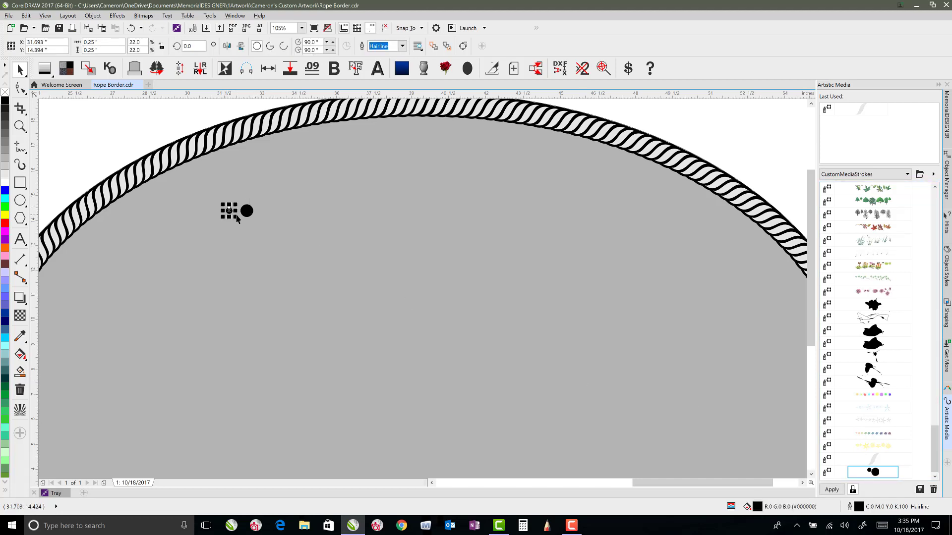
left_click(168, 107)
scroll(422, 289, "down", 2)
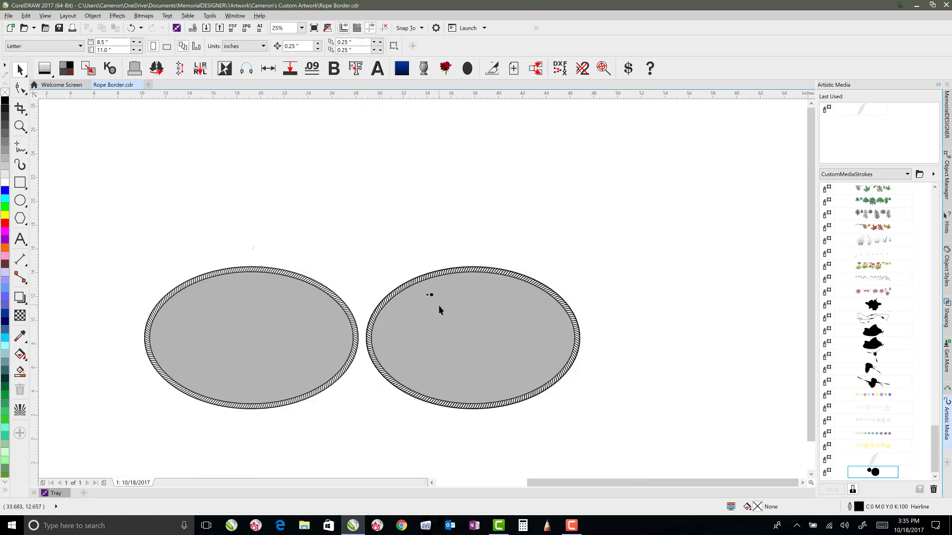
scroll(438, 305, "up", 1)
left_click_drag(371, 220, 434, 288)
key("Delete")
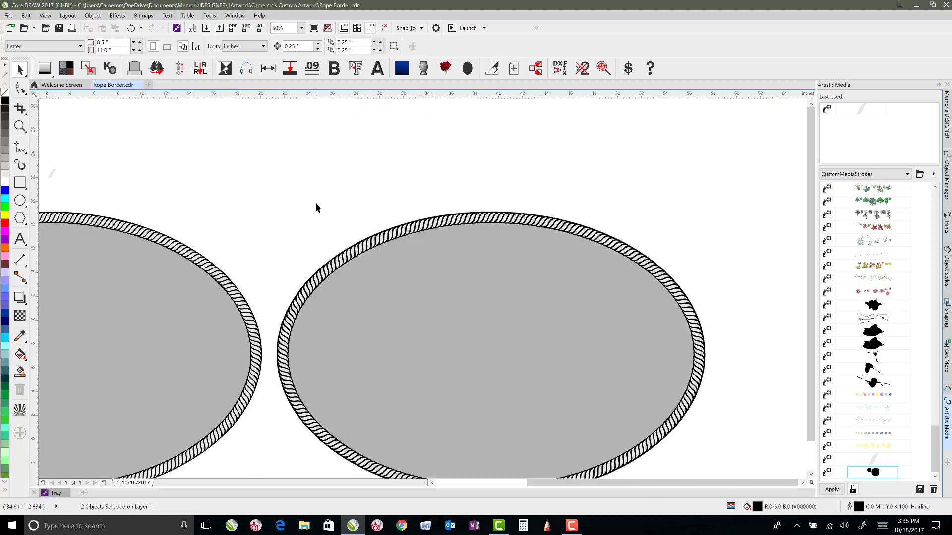
Step: Spray the Rosary Beads stroke in a V shape across the upper half of the second grey ellipse
left_click(21, 164)
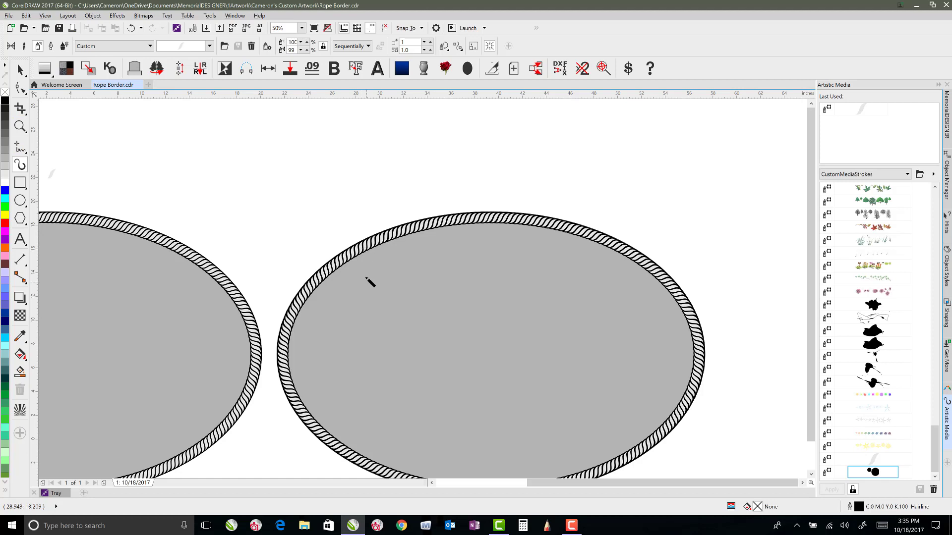
mouse_move(372, 256)
left_mouse_down()
mouse_move(410, 256)
mouse_move(459, 287)
left_mouse_up()
mouse_move(485, 343)
left_mouse_down()
mouse_move(496, 296)
mouse_move(584, 246)
left_mouse_up()
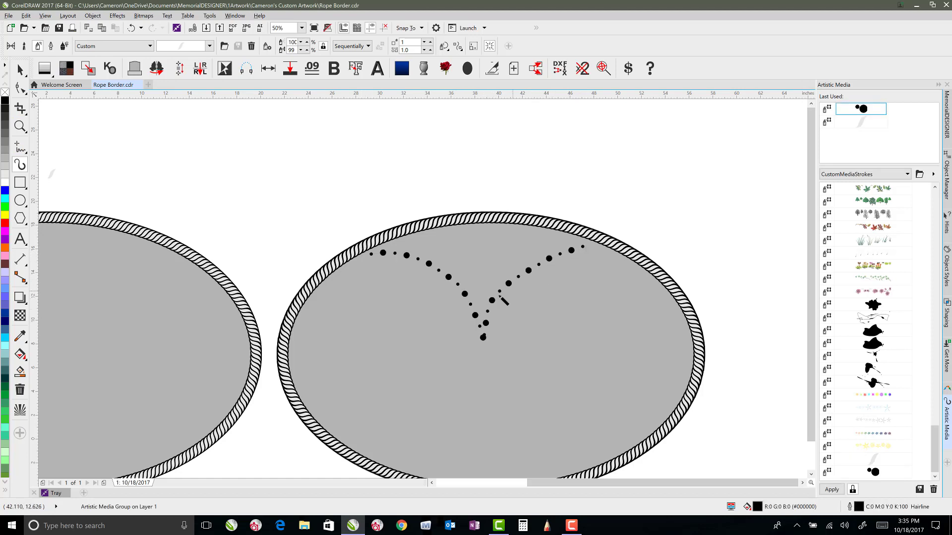
scroll(490, 320, "up", 1)
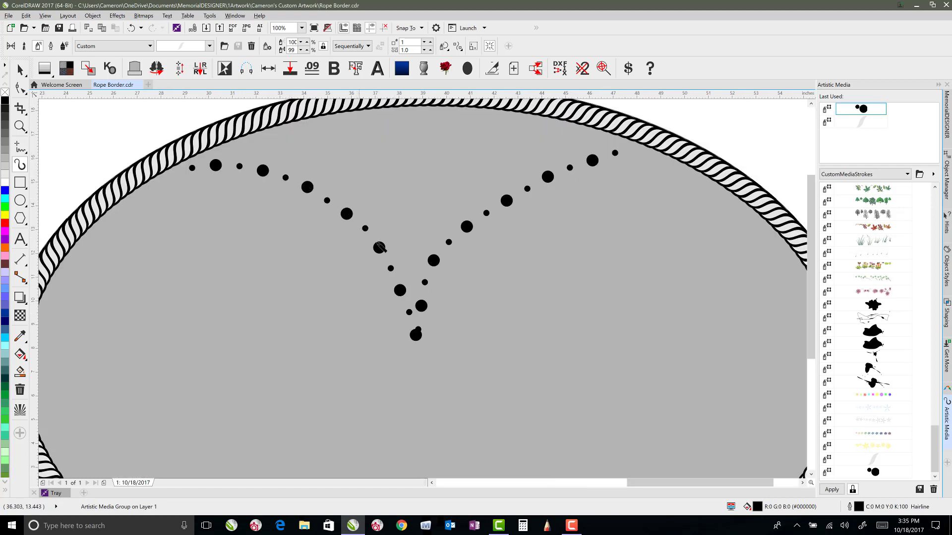
Step: Open the bead stroke's playlist and examine which bead sizes Image 1 and Image 2 stand for in the spraylist and playlist
left_click(20, 69)
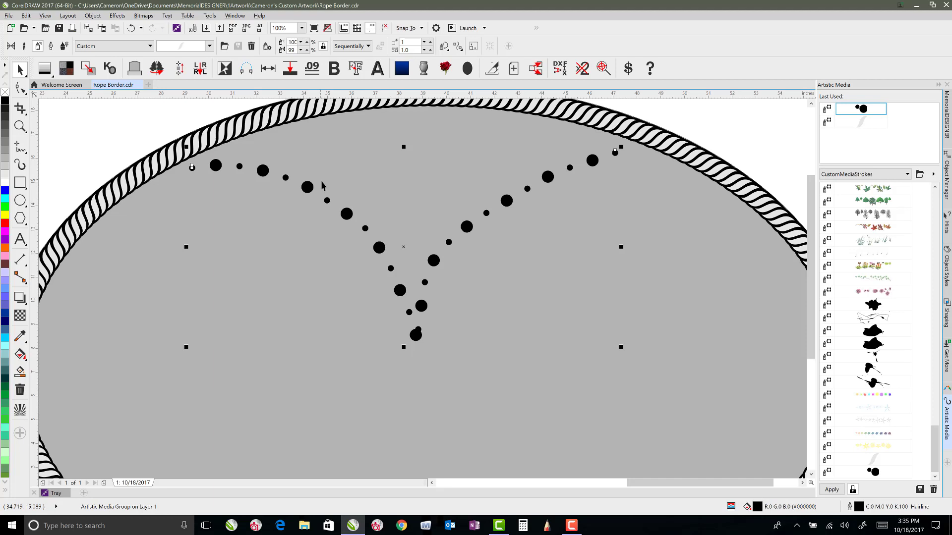
left_click(268, 47)
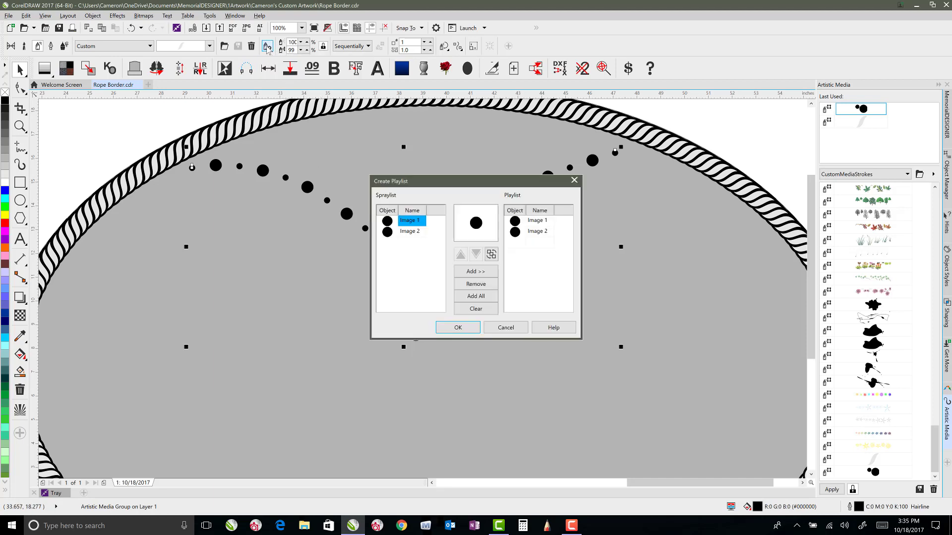
left_click(521, 222)
left_click(393, 232)
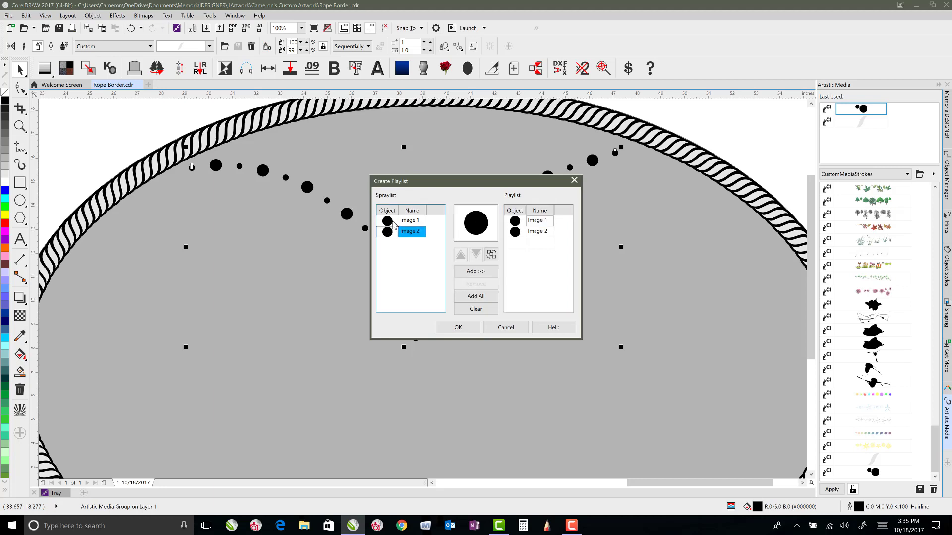
left_click(400, 221)
left_click(396, 234)
left_click(395, 223)
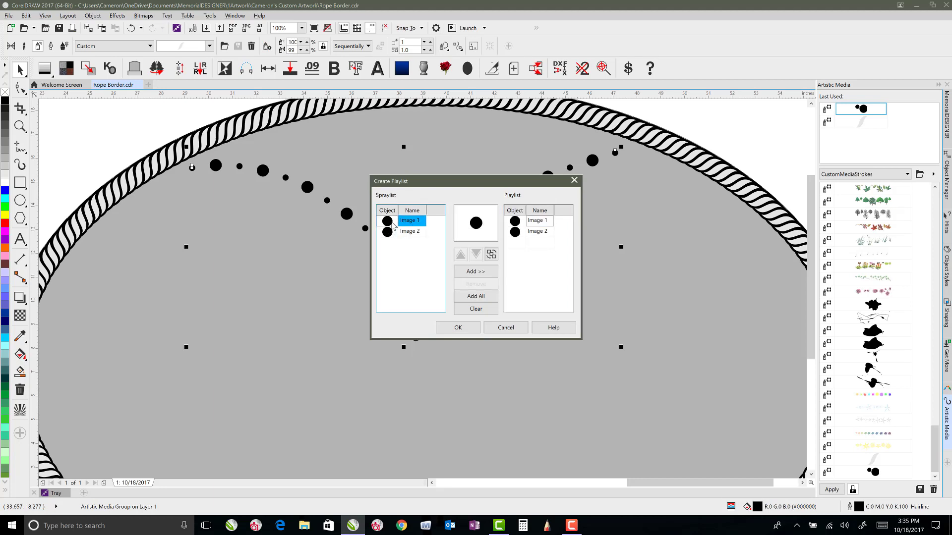
left_click(393, 237)
left_click(392, 222)
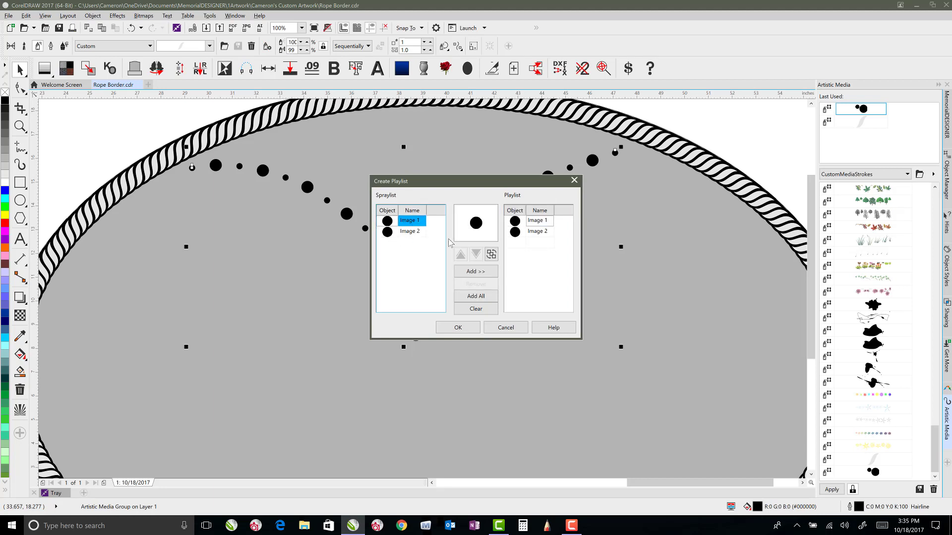
left_click(537, 234)
left_click(535, 223)
left_click(535, 235)
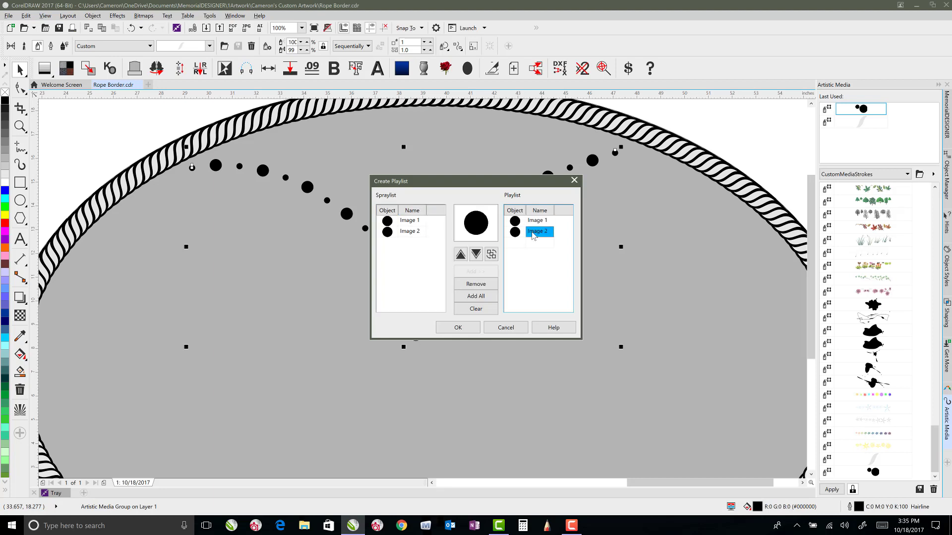
left_click(533, 225)
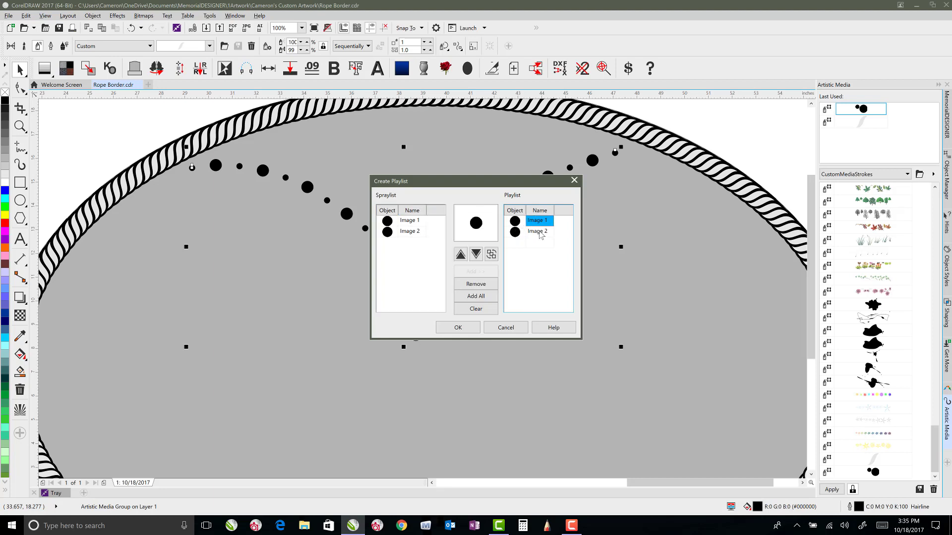
left_click(541, 234)
left_click(538, 223)
Step: Add Image 1 to the playlist repeatedly so that ten Image 1 entries precede the single Image 2
left_click(413, 222)
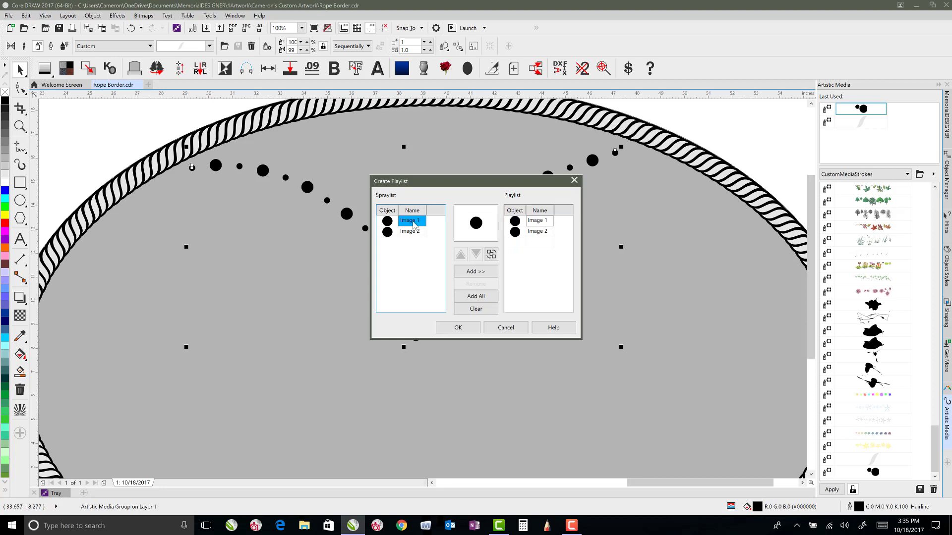
left_click(484, 272)
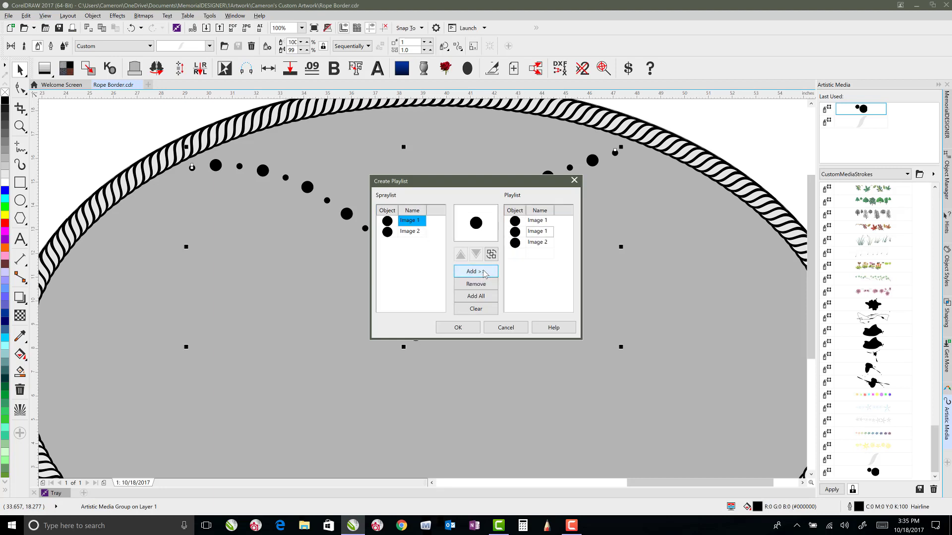
left_click(484, 272)
left_click(484, 273)
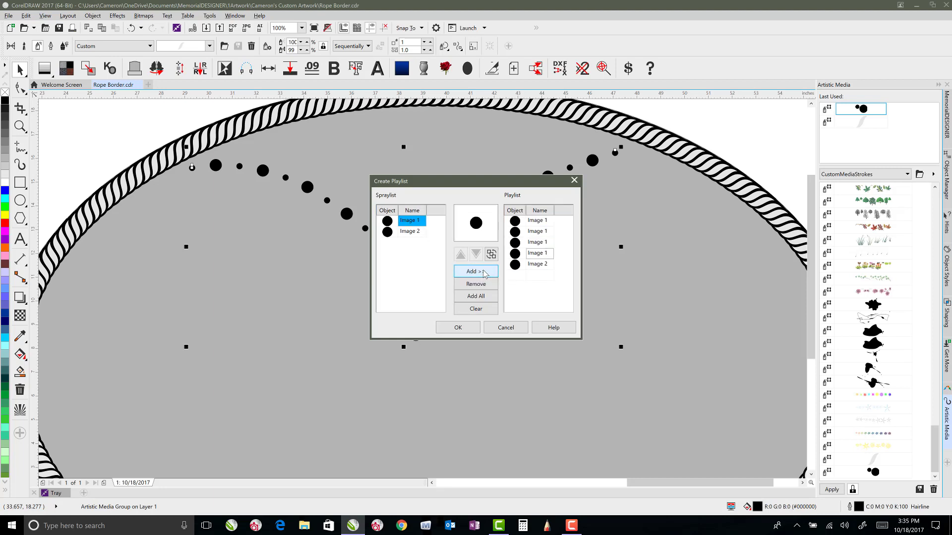
left_click(484, 273)
left_click(484, 273)
left_click(484, 272)
left_click(484, 272)
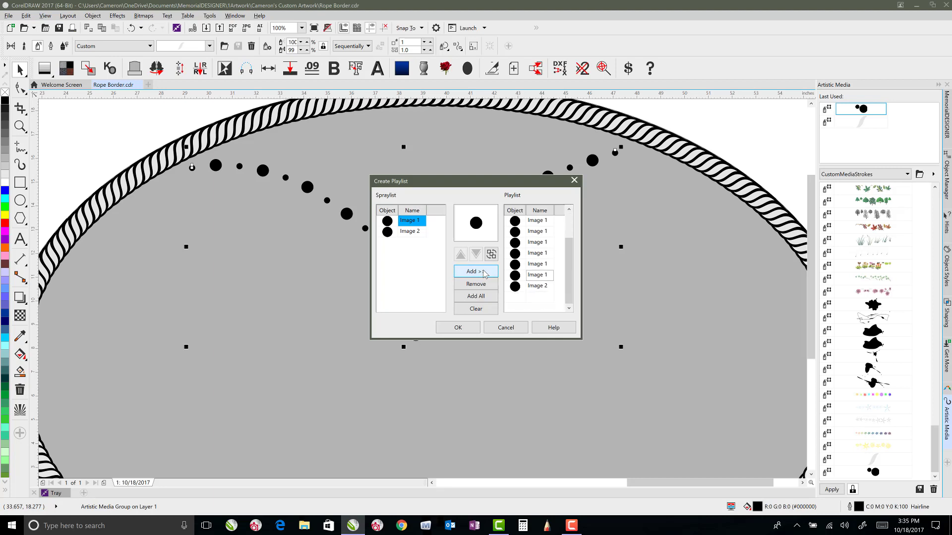
left_click(484, 273)
Step: Check the playlist order from the first Image 1 down to Image 2 and apply the playlist to the bead stroke
left_click(546, 286)
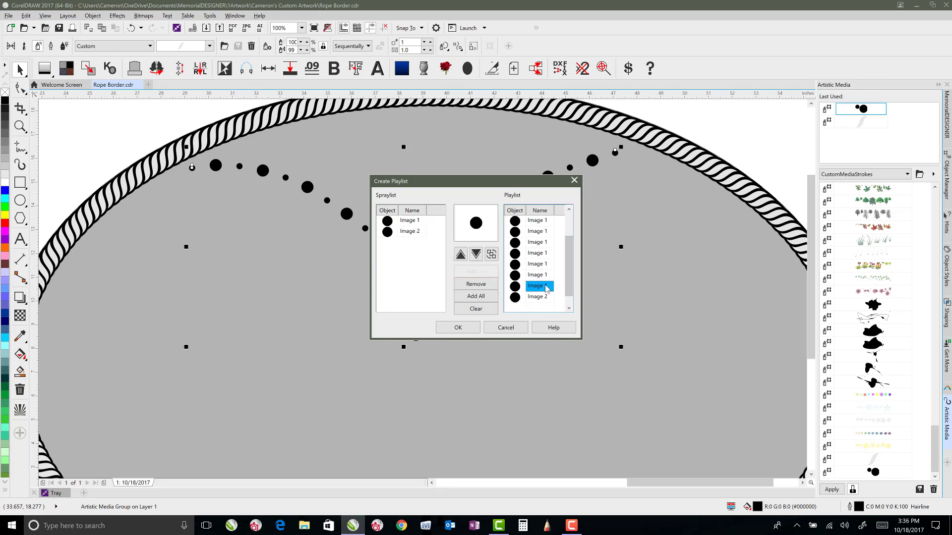
key("Up")
key("Up")
key("Up")
key("Up")
key("Up")
key("Up")
key("Up")
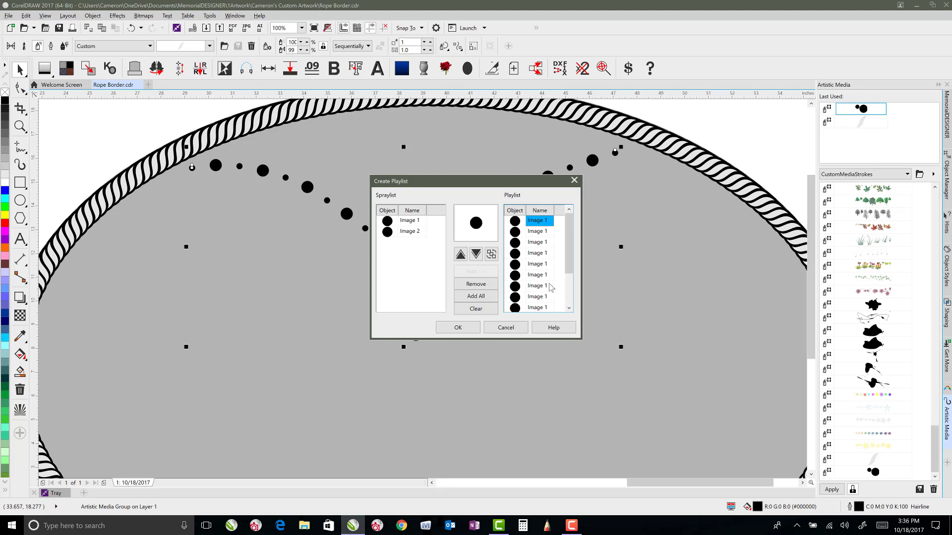
left_click(570, 280)
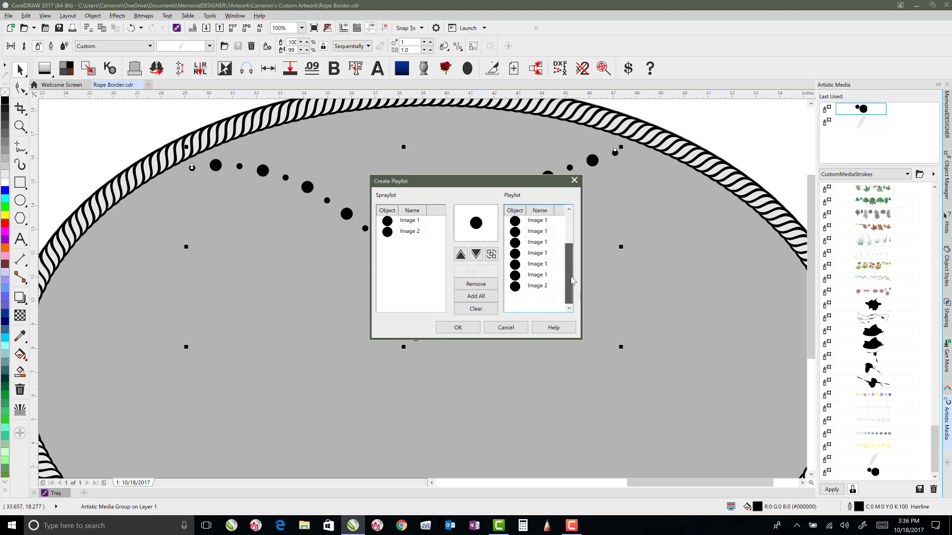
left_click(536, 287)
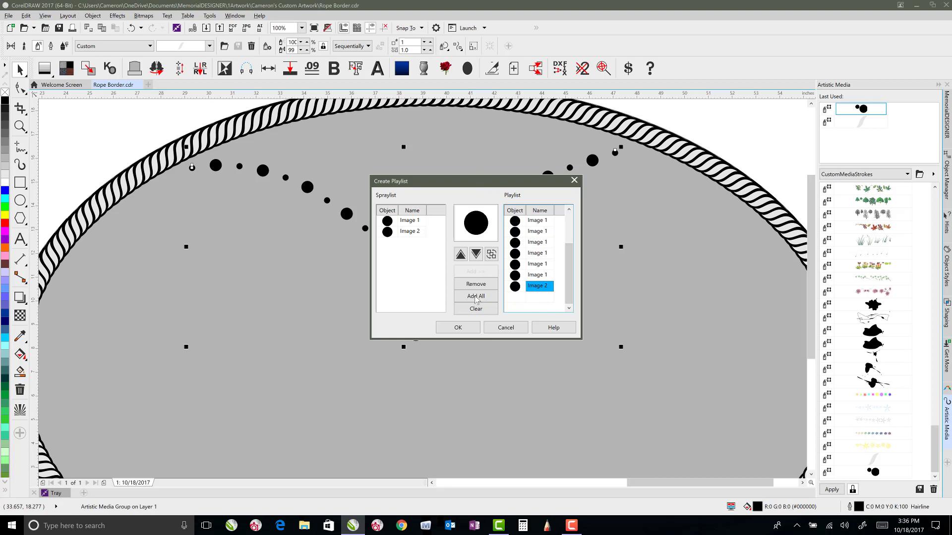
left_click(468, 325)
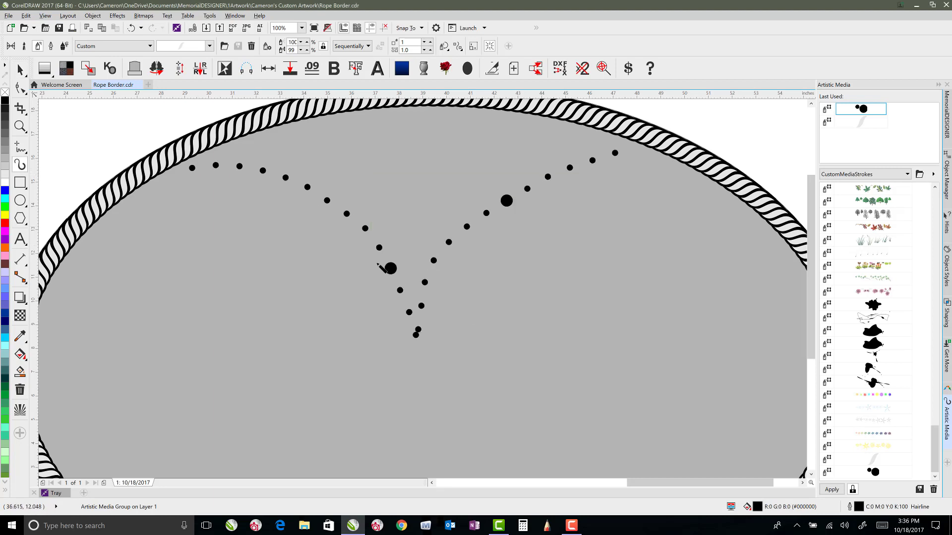
Step: Delete the surplus nodes at the V's tip and along the left arm of the bead path with the Shape tool
left_click(20, 88)
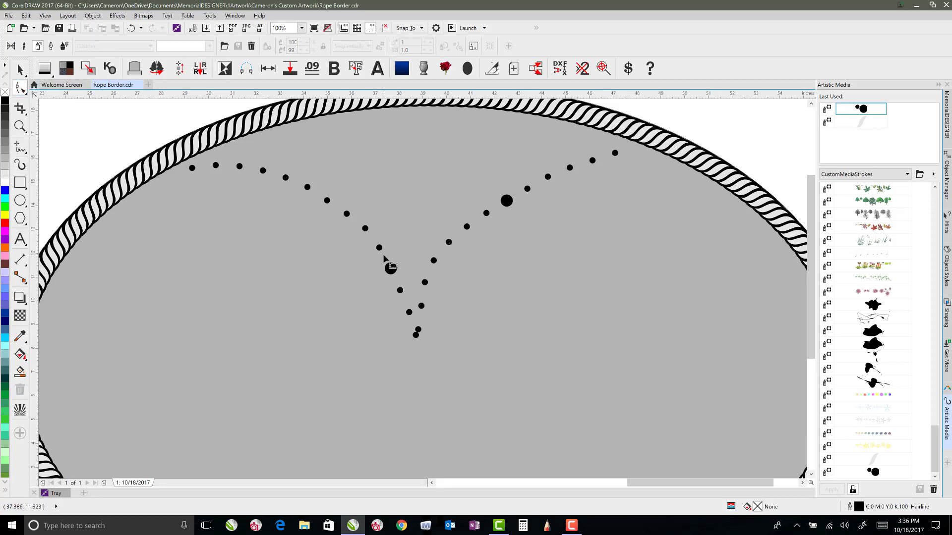
left_click(399, 289)
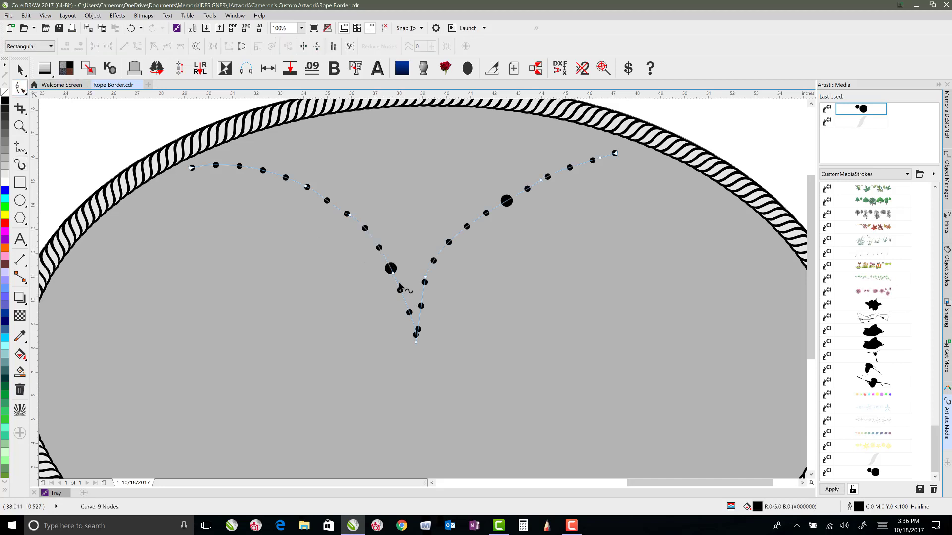
left_click_drag(392, 277, 416, 342)
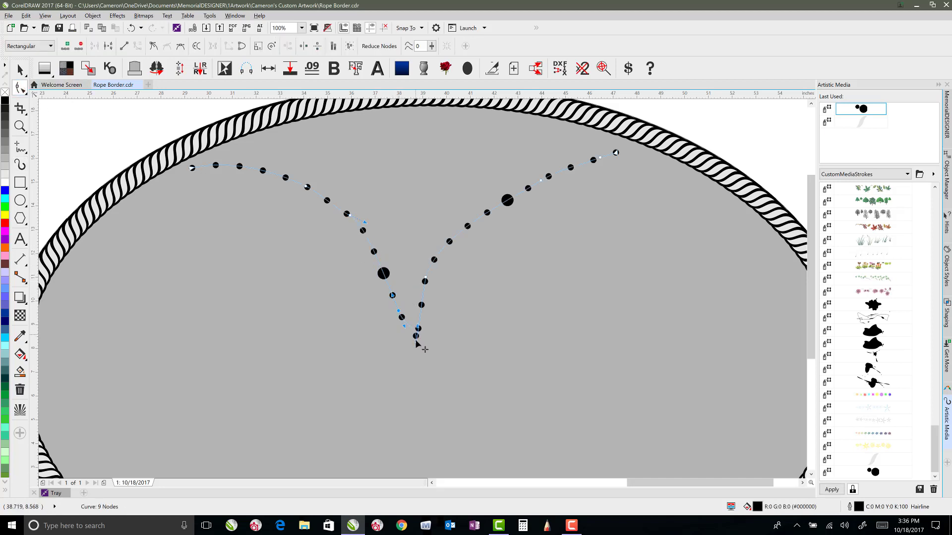
double_click(416, 340)
left_click_drag(398, 311, 408, 318)
double_click(350, 216)
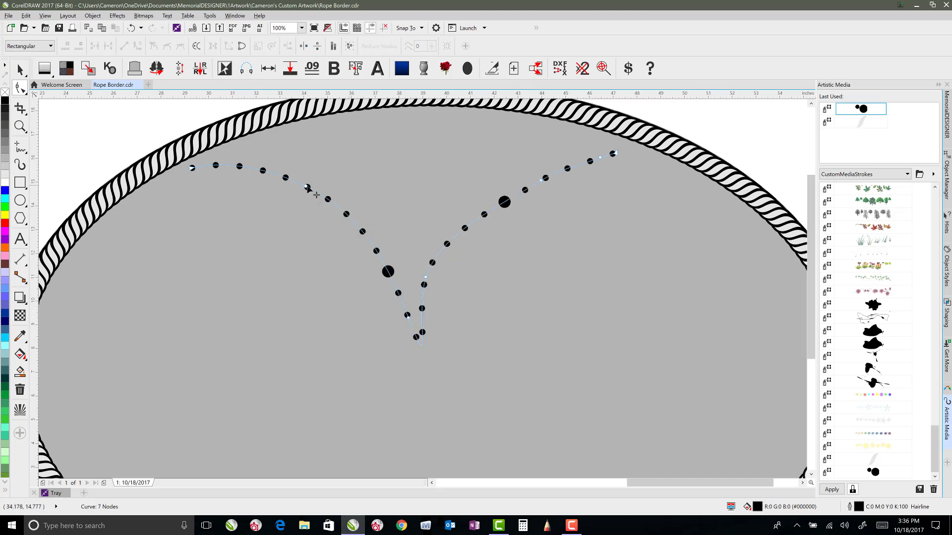
double_click(307, 187)
Step: Move the bead path's left end inward, bend the left arm into a curve, and delete the extra node low on the right arm
left_click(191, 168)
left_click_drag(191, 169, 239, 182)
left_click_drag(346, 159, 352, 208)
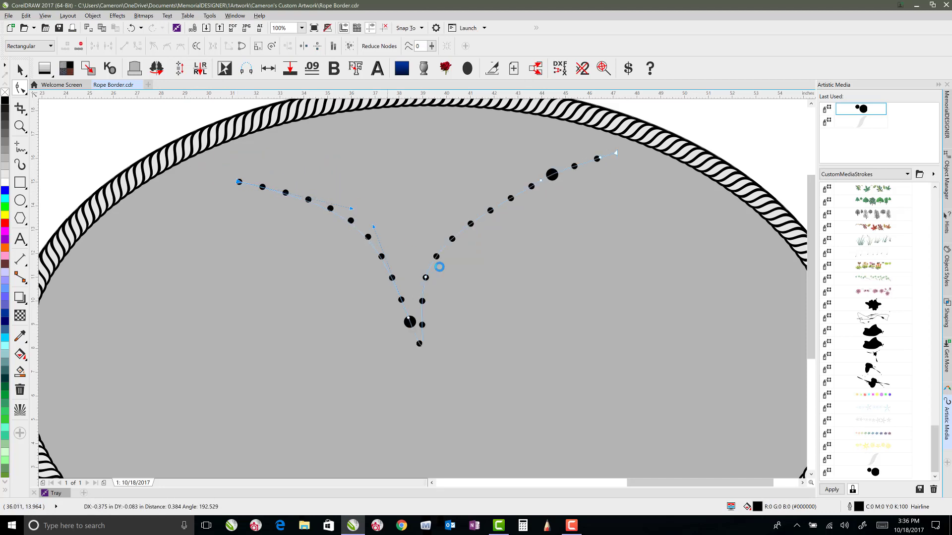
key("Delete")
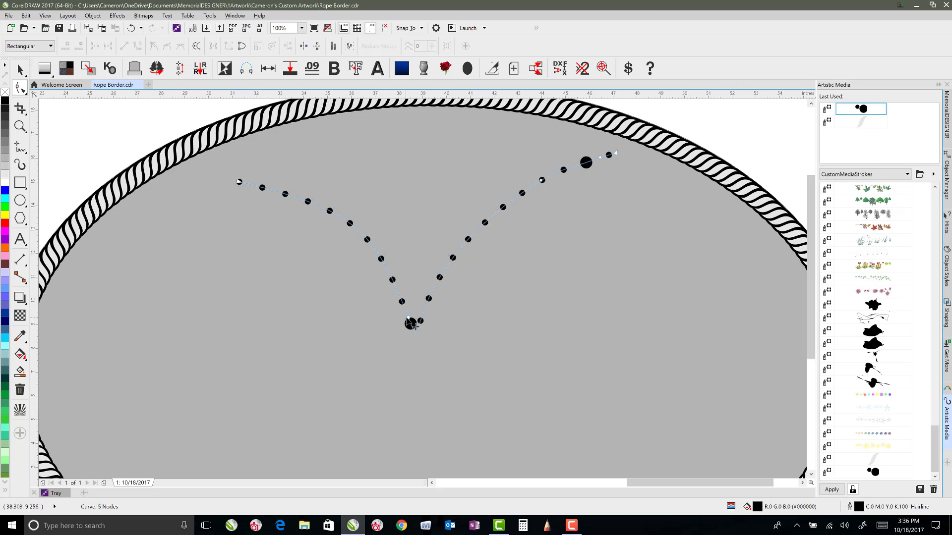
Step: Reshape the V's tip by adjusting the curve handles of its node so both arms meet in a narrow point
left_click(415, 326)
left_click_drag(428, 372, 429, 323)
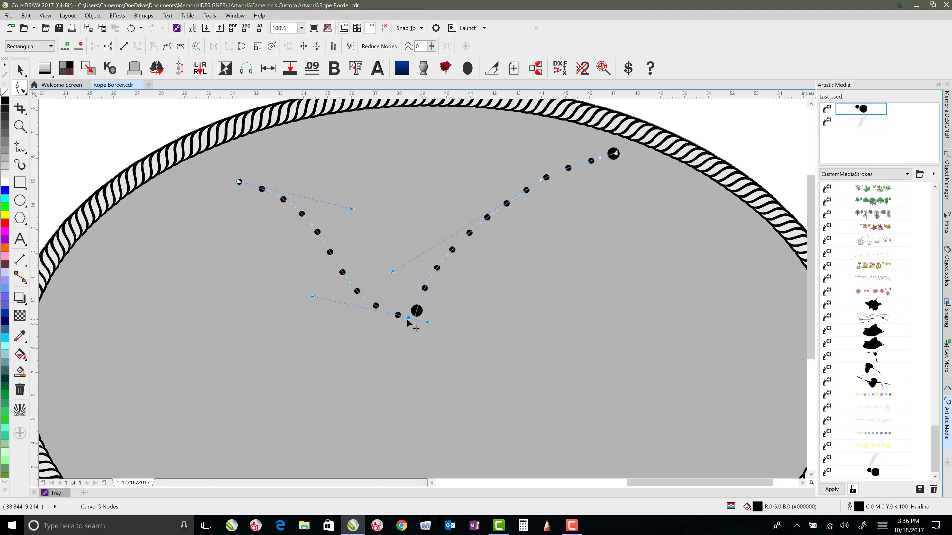
left_click_drag(312, 298, 385, 230)
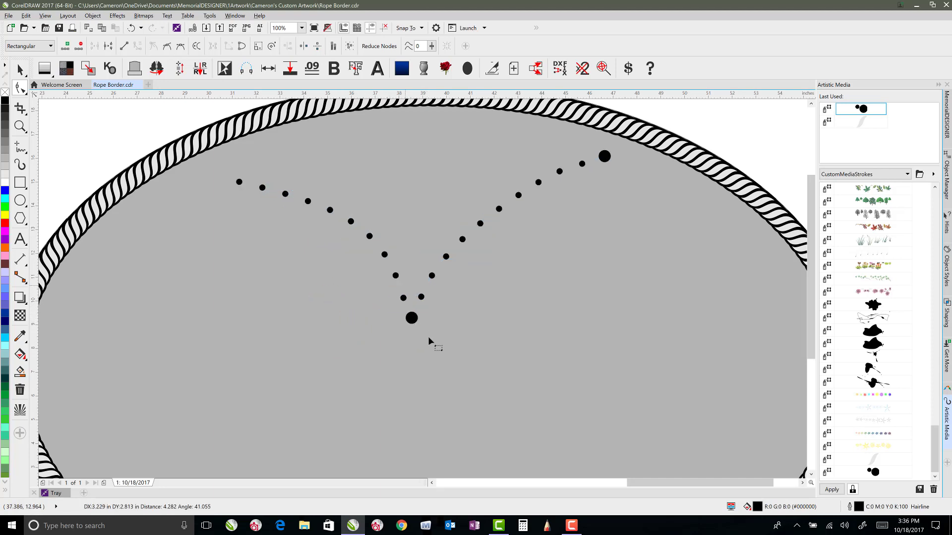
left_click_drag(429, 323, 417, 316)
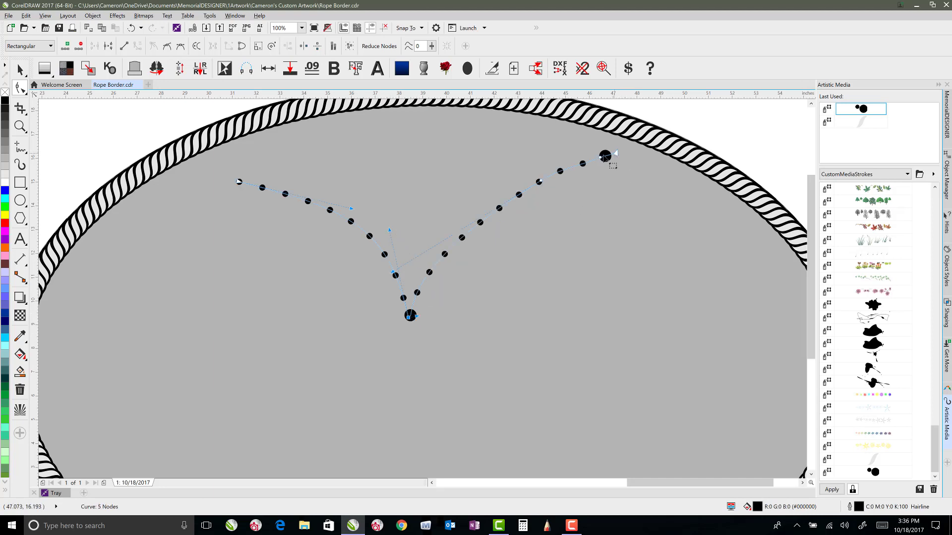
Step: Lower the right end and shape the right arm into a curve mirroring the left, adjusting the tip node between them
left_click_drag(603, 162, 597, 183)
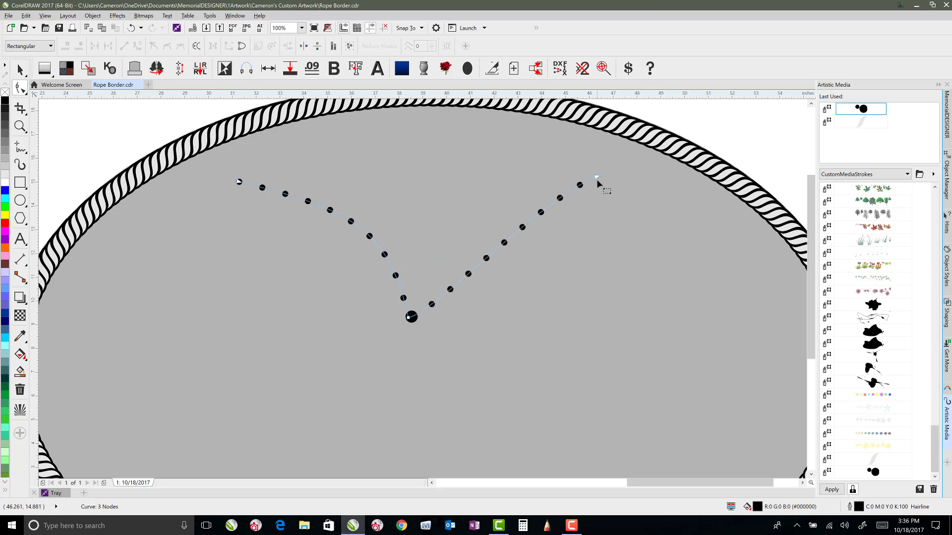
left_click_drag(540, 199, 488, 175)
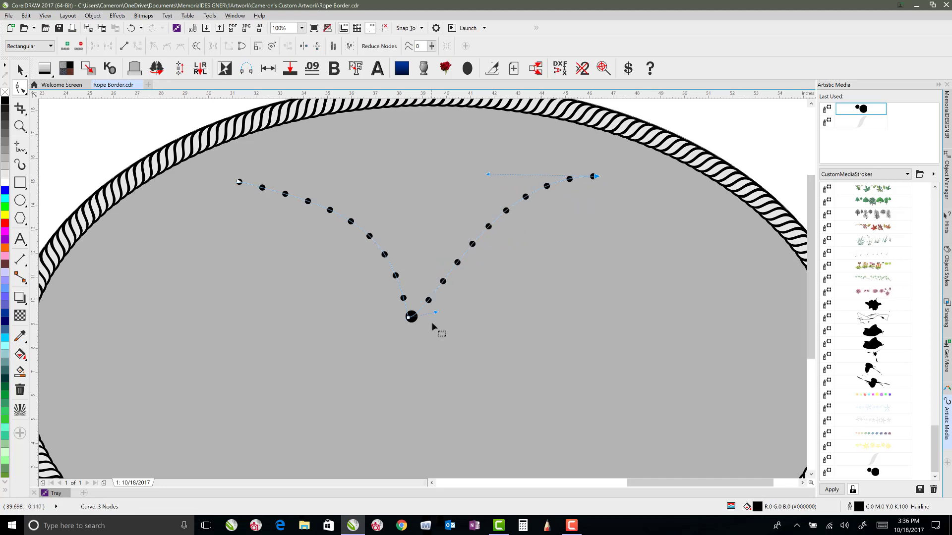
left_click(409, 323)
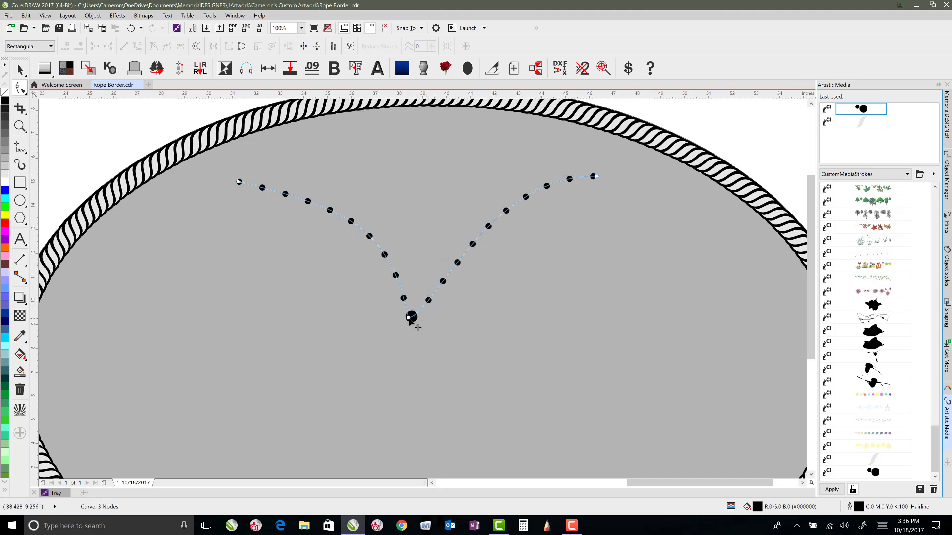
left_click_drag(409, 318, 420, 273)
mouse_move(398, 233)
left_mouse_down()
mouse_move(394, 251)
mouse_move(387, 243)
left_mouse_up()
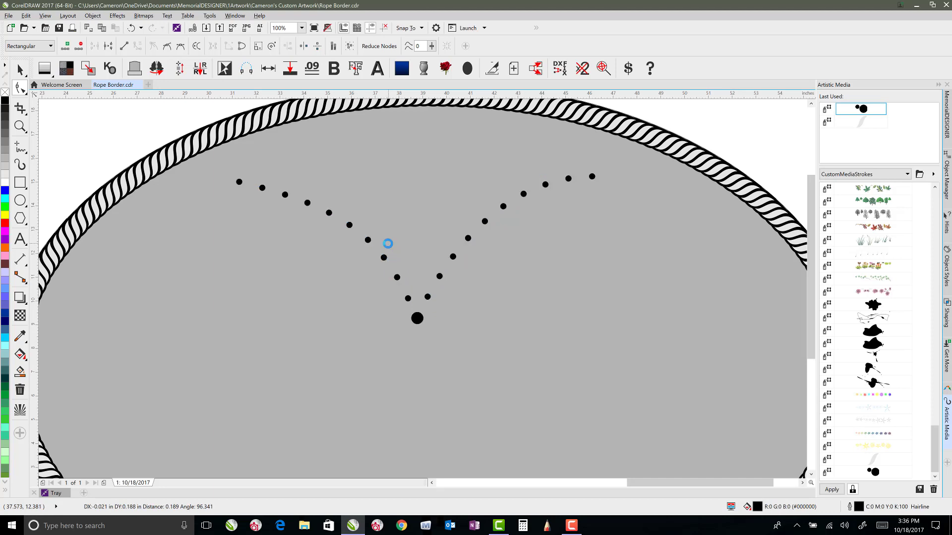
Step: Select the V-shaped bead stroke and set its image spacing to 0.5
left_click(18, 70)
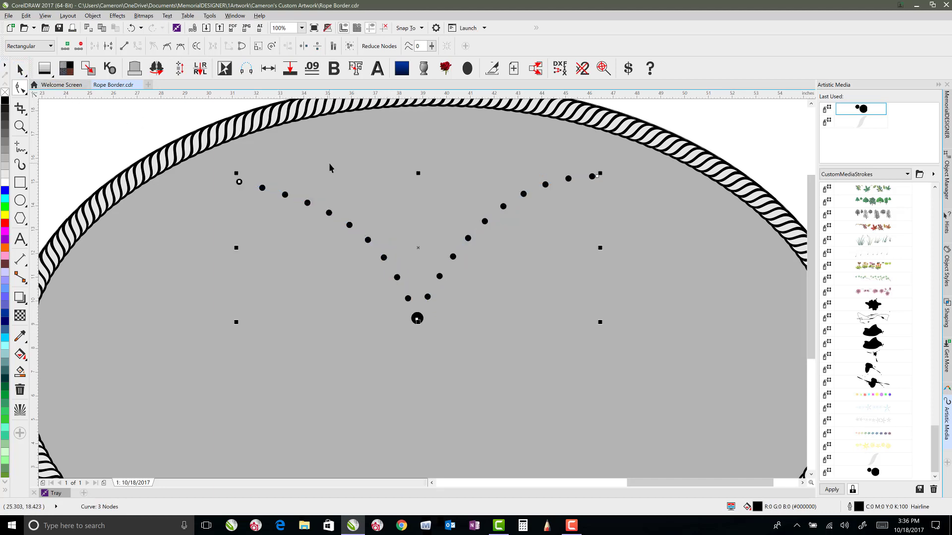
left_click(307, 202)
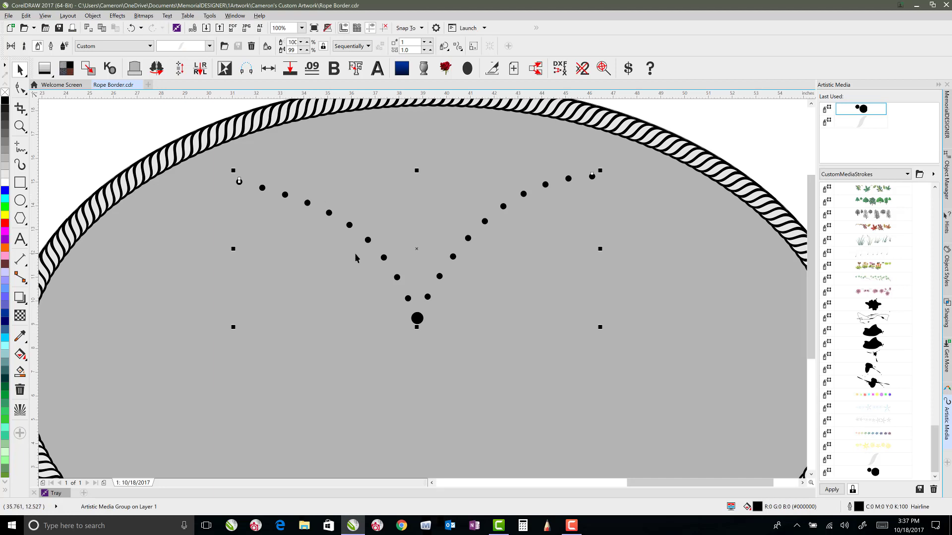
double_click(414, 50)
type("0.5")
key("Return")
key("i")
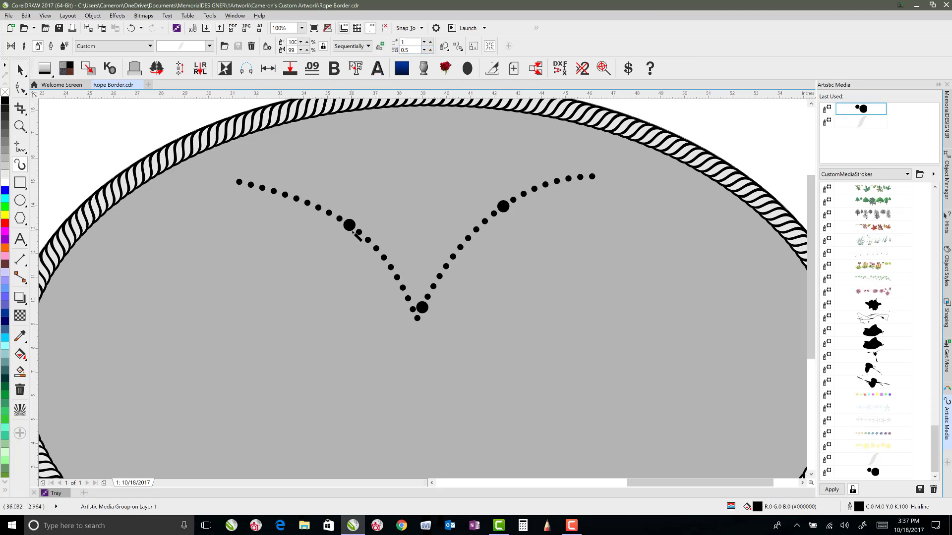
Step: Adjust the curve at the V's tip and extend the bead path's left end slightly outward
left_click(417, 317)
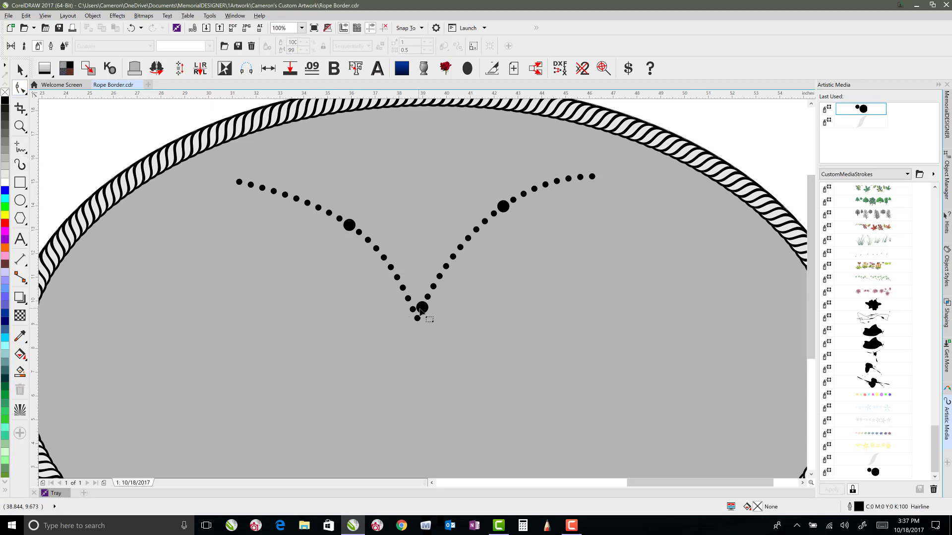
left_click(416, 318)
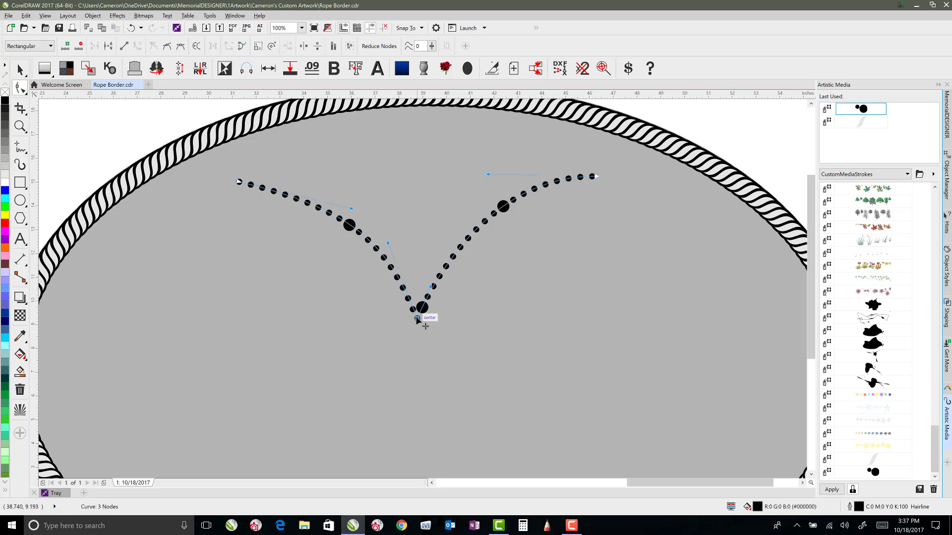
mouse_move(421, 314)
left_mouse_down()
mouse_move(427, 287)
mouse_move(425, 297)
left_mouse_up()
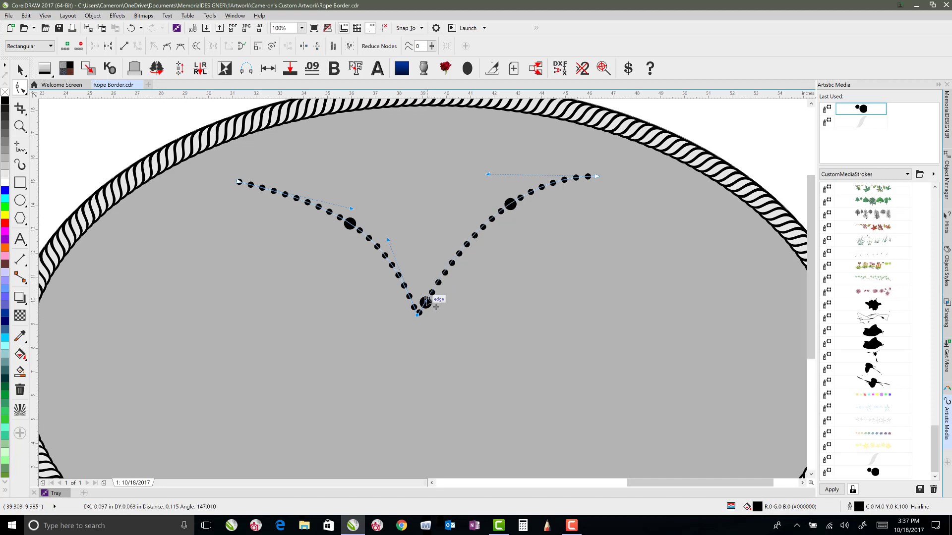
left_click(239, 182)
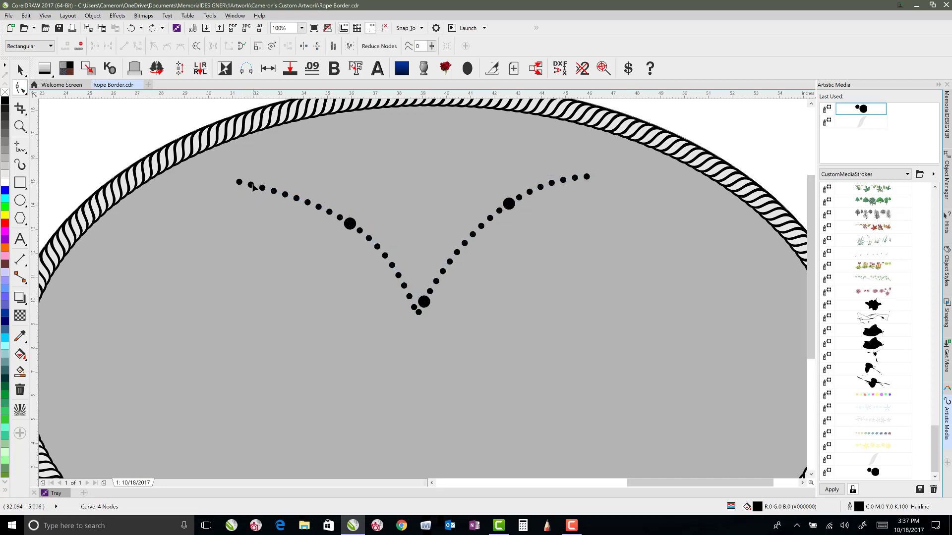
key("ctrl+z")
left_click_drag(239, 183, 223, 179)
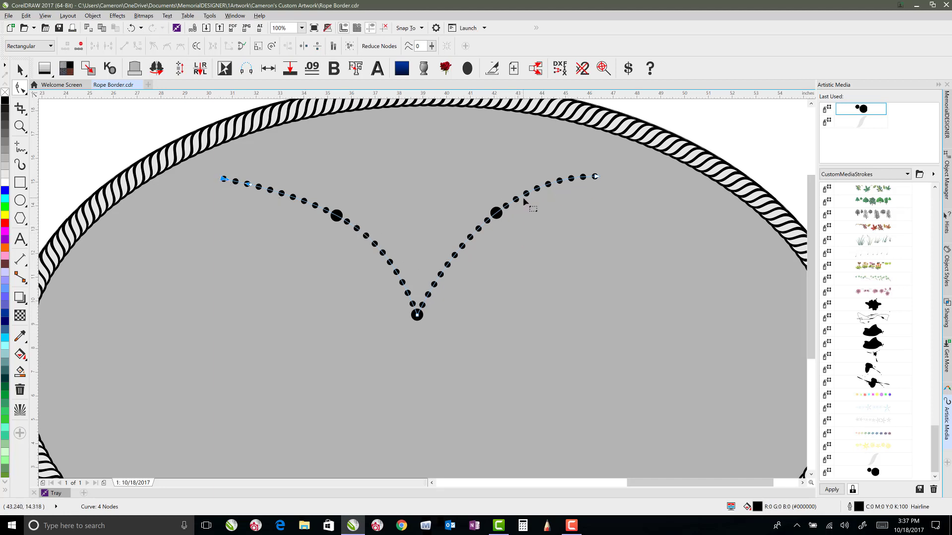
Step: Pull the left end of the bead path up to the rope border and bend the left arm into a draped curve
left_click_drag(225, 180, 304, 131)
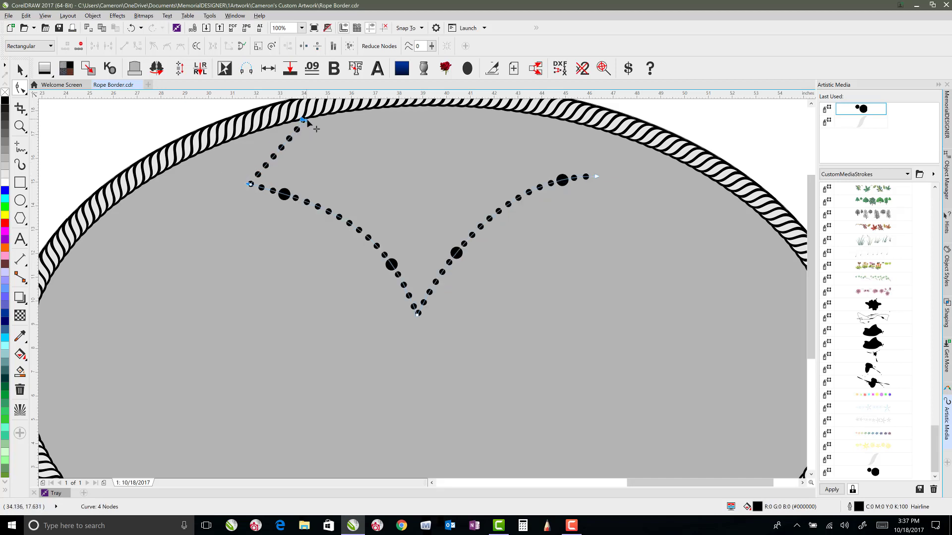
left_click_drag(251, 186, 277, 208)
left_click_drag(382, 233, 346, 267)
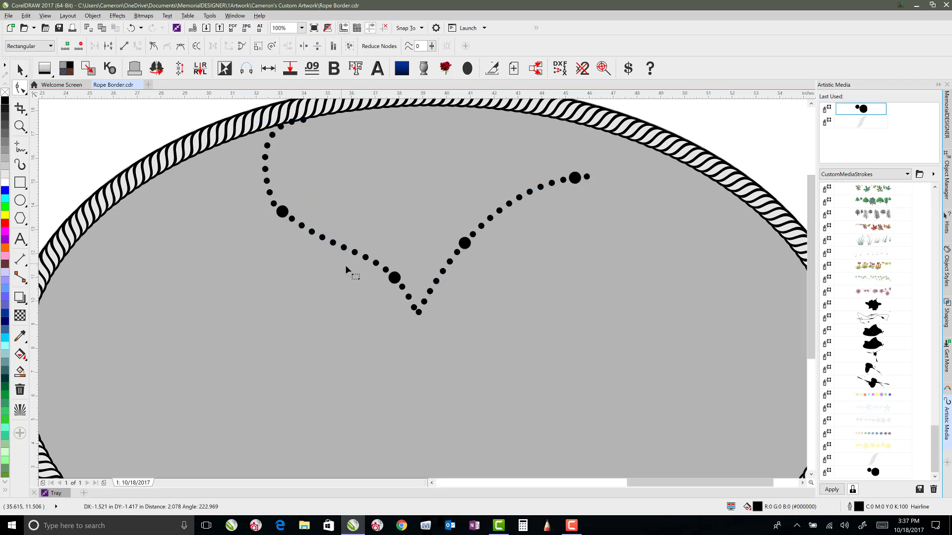
Step: Pull the bead path's right end up to the rope border, add a node on the right arm, and bend it into a drape
left_click_drag(601, 177, 619, 126)
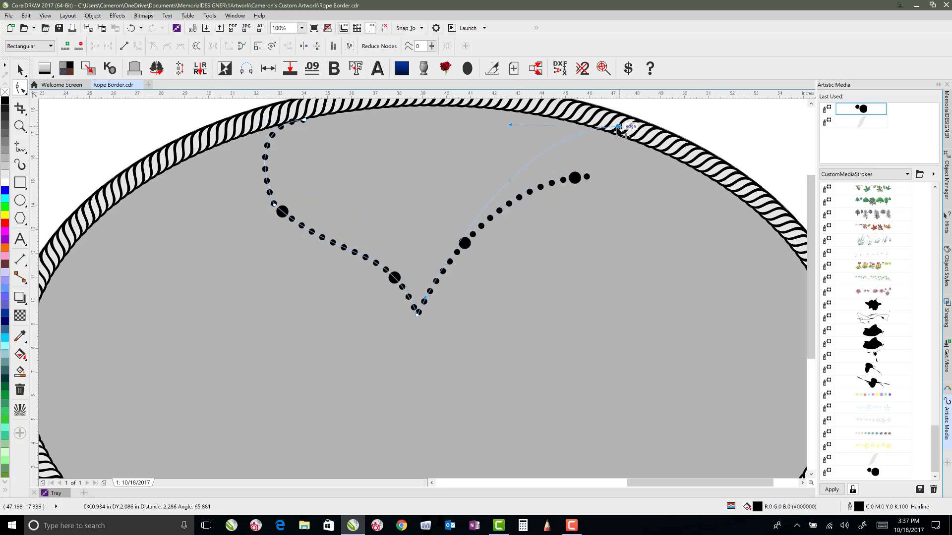
double_click(537, 151)
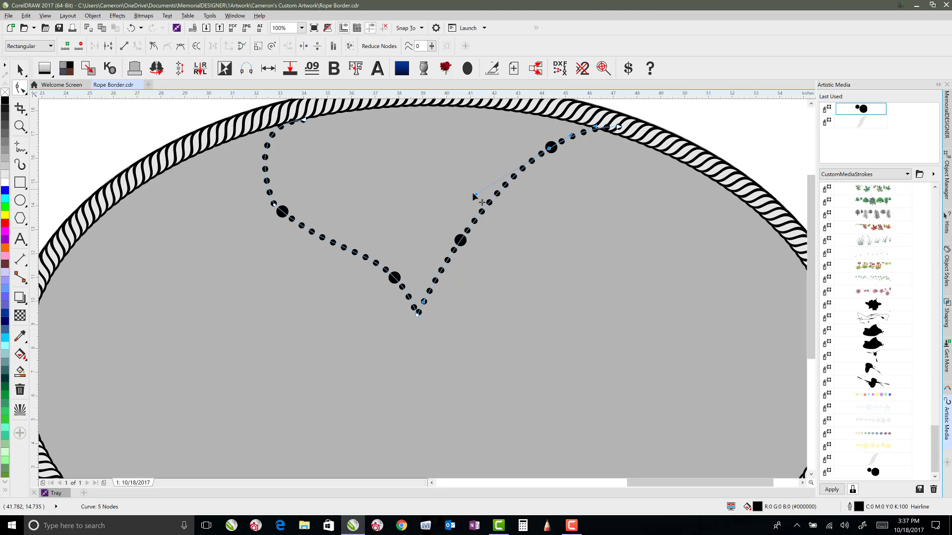
left_click_drag(475, 197, 544, 238)
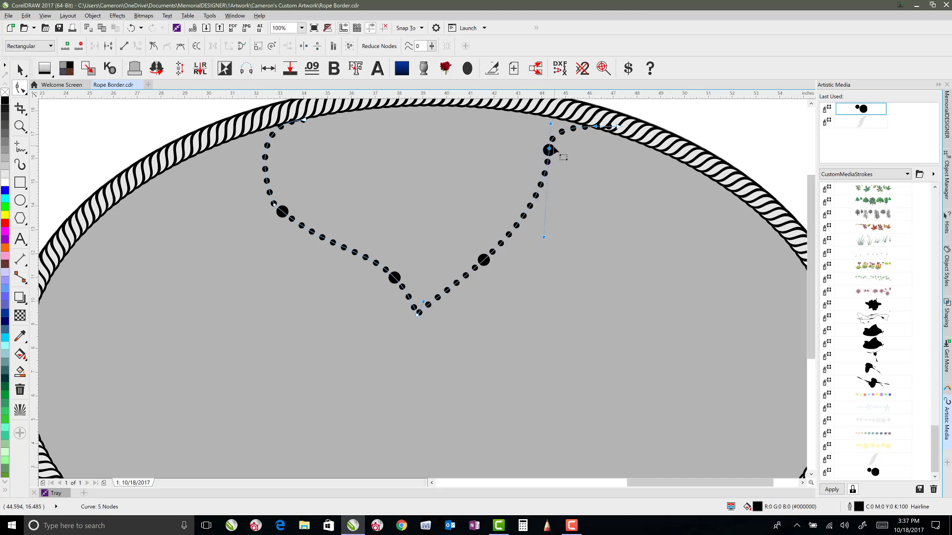
left_click_drag(549, 148, 589, 188)
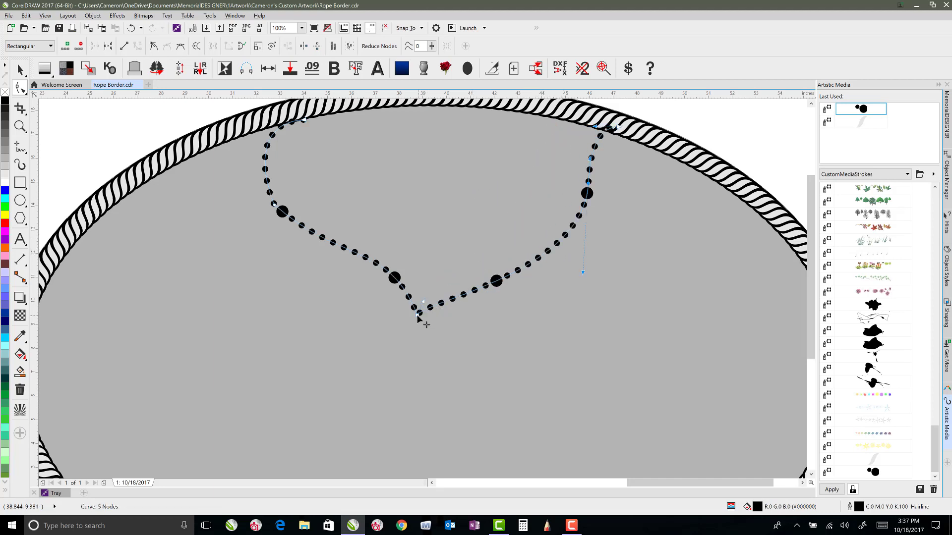
Step: Shift the tip of the bead path slightly down and right, and reshape both arms where they meet it
left_click_drag(419, 314, 439, 331)
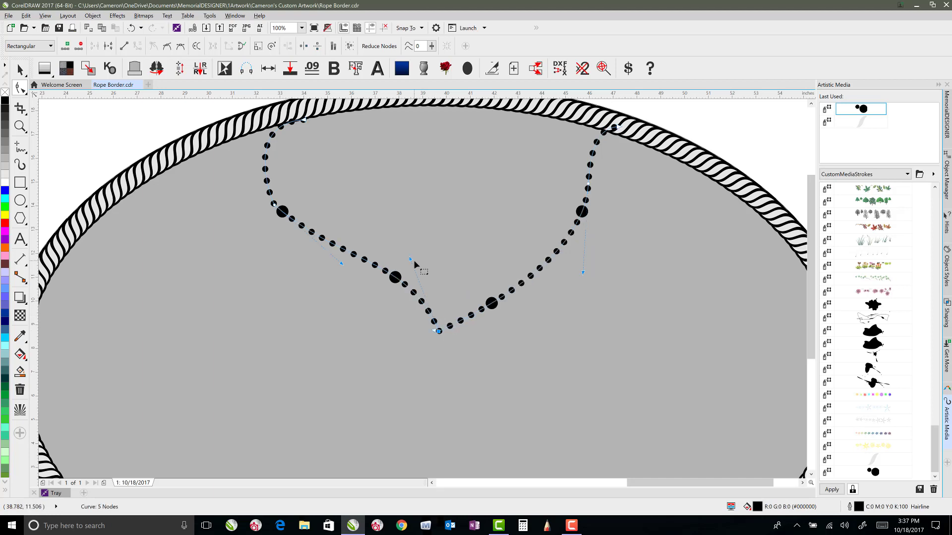
left_click_drag(396, 257, 339, 243)
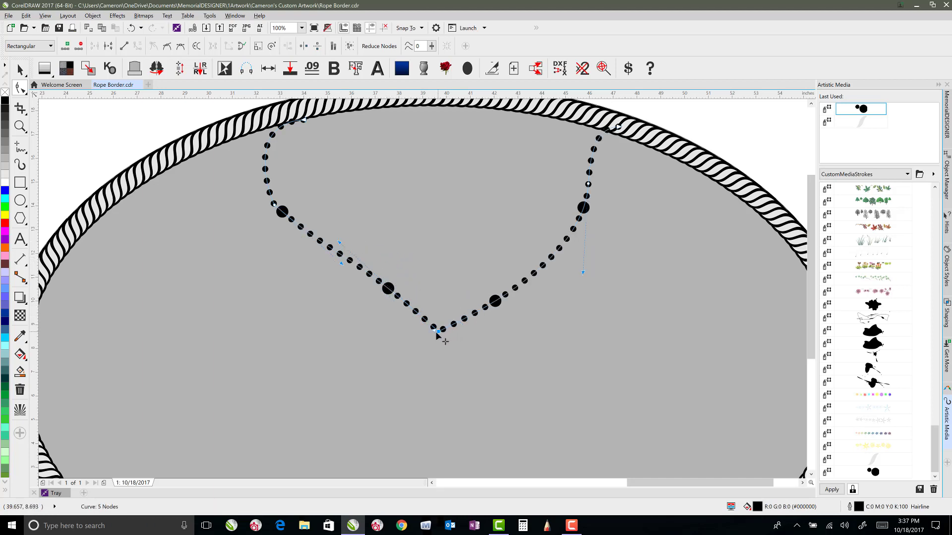
left_click_drag(436, 335, 421, 204)
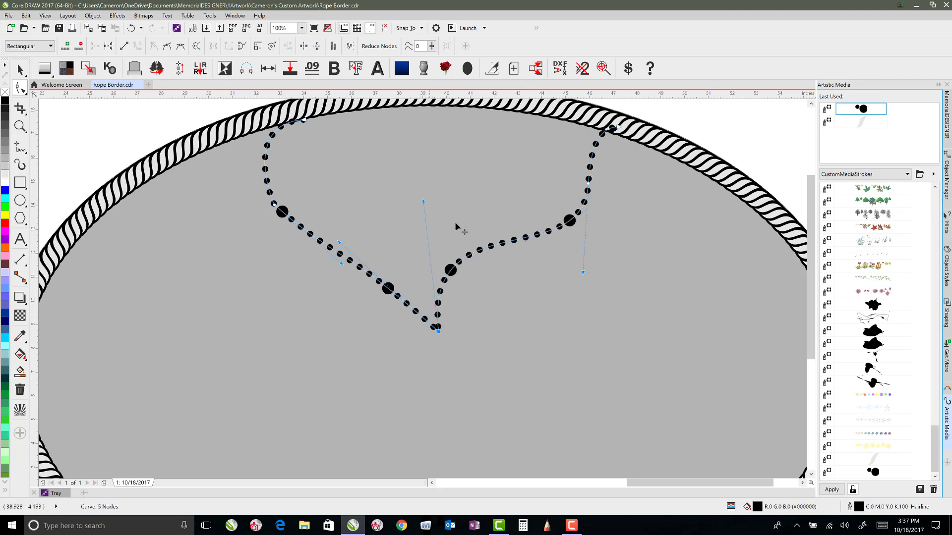
scroll(514, 224, "down", 2)
scroll(424, 301, "up", 2)
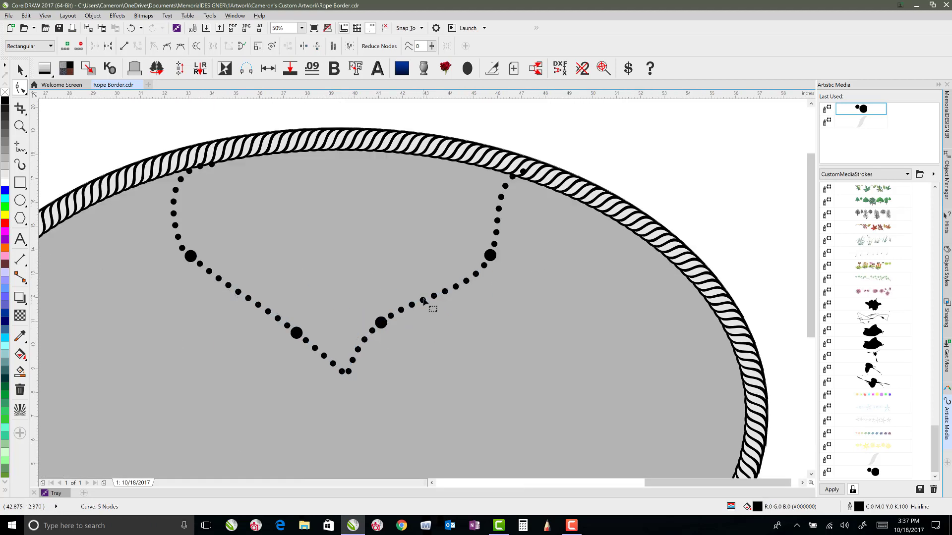
left_click(20, 70)
key("Escape")
Step: Try to select the whole bead stroke and check the object commands available for it
left_click(232, 296)
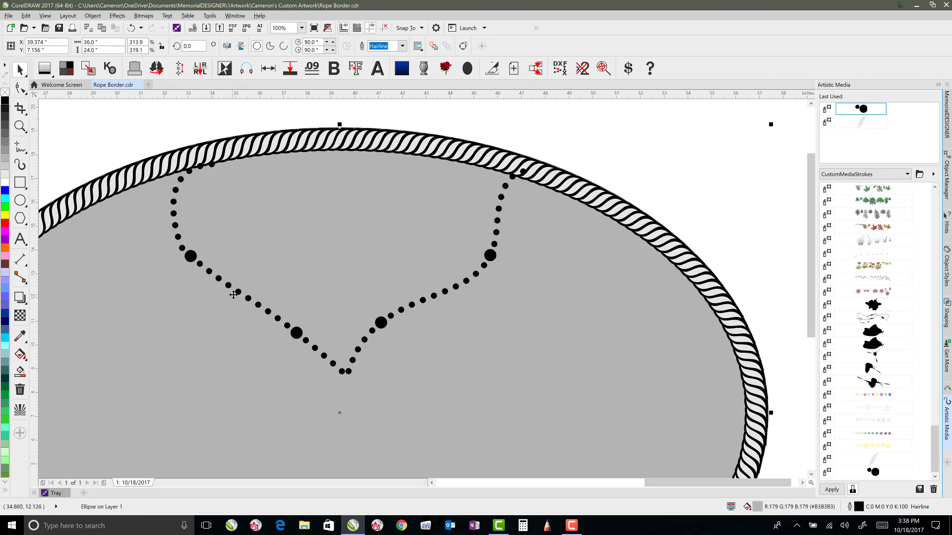
left_click(188, 178)
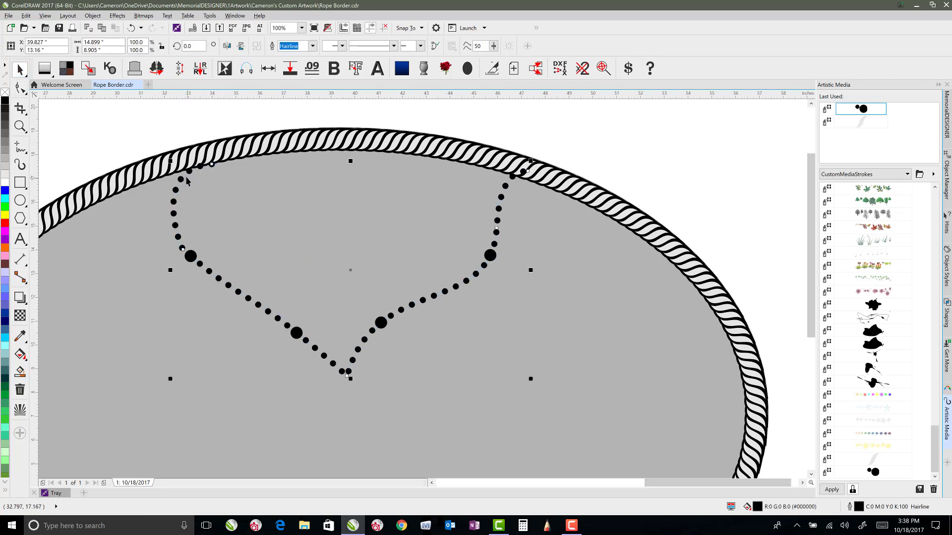
left_click(185, 179)
left_click(93, 15)
left_click(93, 16)
Step: Select the rosary bead stroke in wireframe view and break its artistic media group apart into beads and path
scroll(163, 193, "up", 2)
scroll(442, 295, "up", 1)
key("shift+F9")
left_click(452, 257)
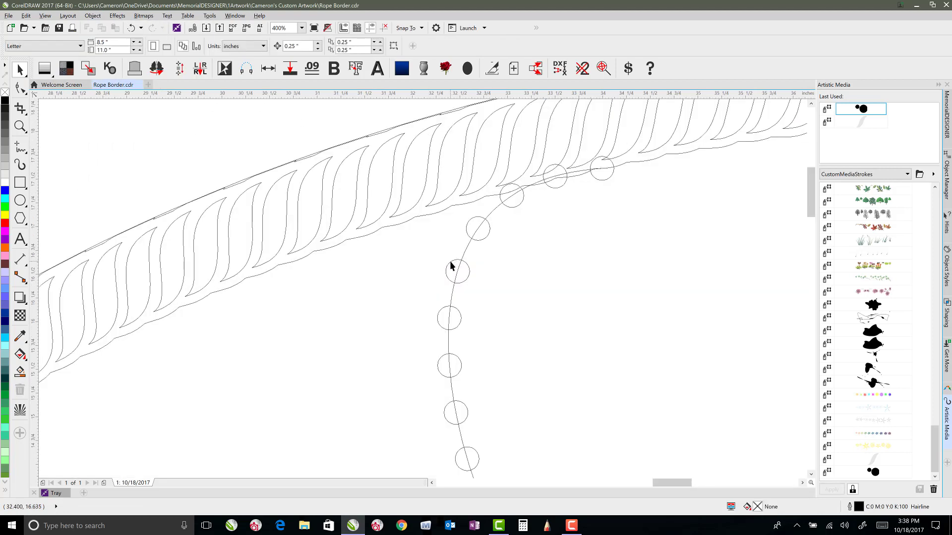
left_click(450, 262)
key("shift+F9")
left_click(93, 15)
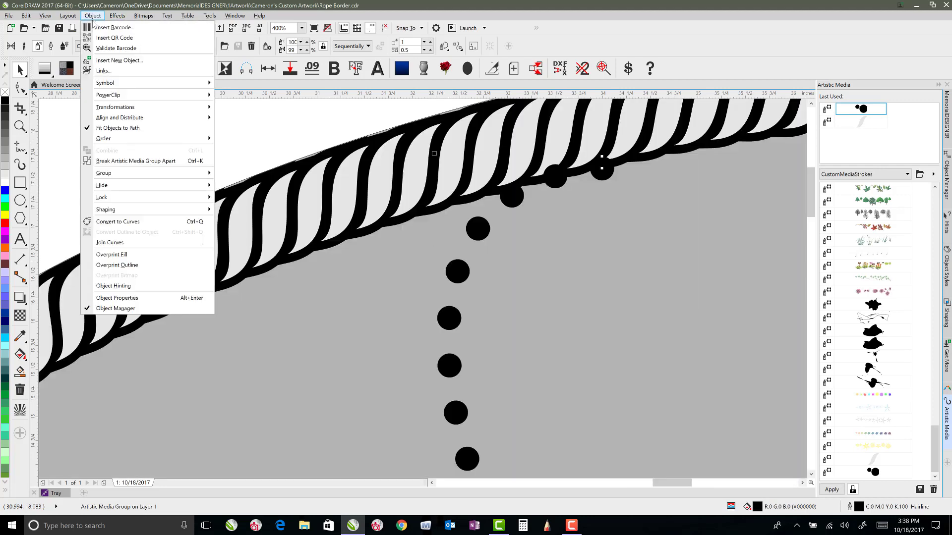
left_click(151, 161)
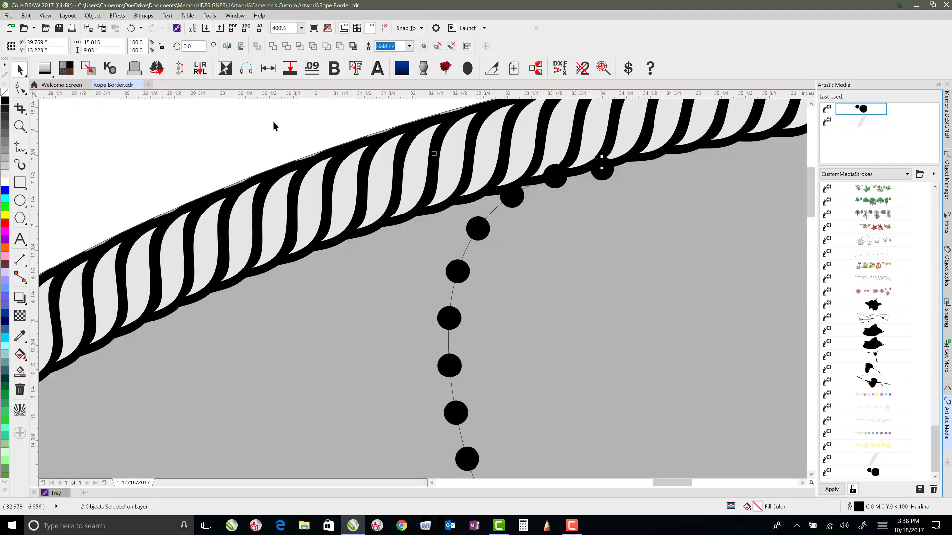
Step: Select the separated path curve running through the rosary beads and set its outline width to 0.09 in
left_click(479, 269)
left_click(467, 253)
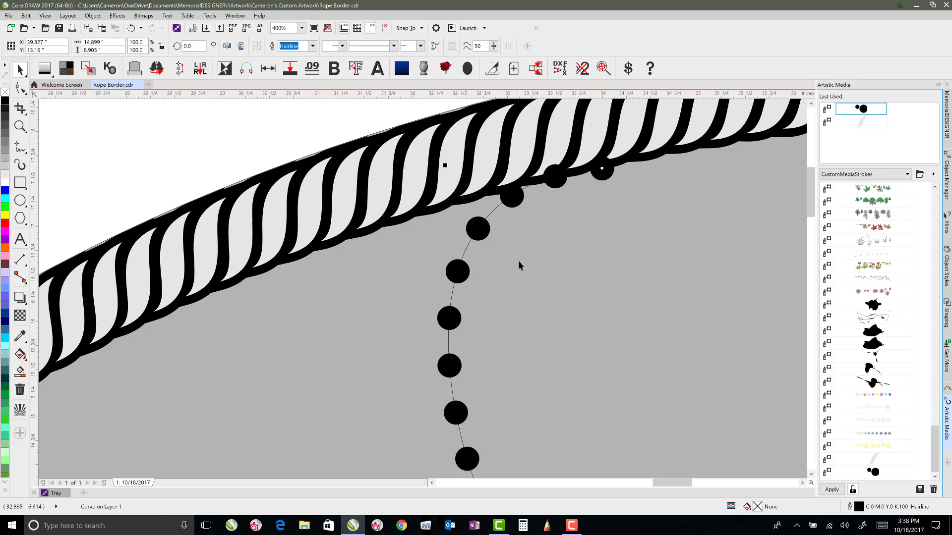
scroll(519, 260, "down", 1)
scroll(426, 291, "down", 1)
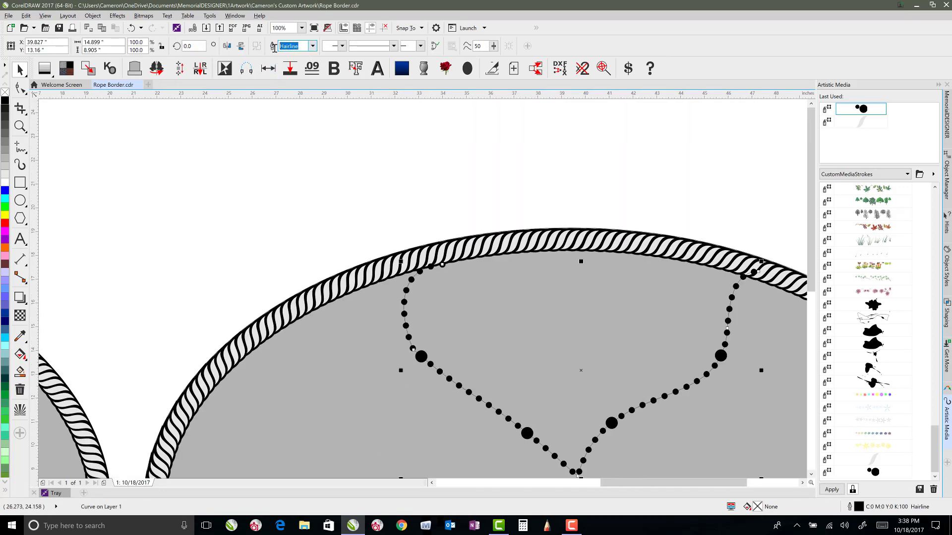
key("BackSpace")
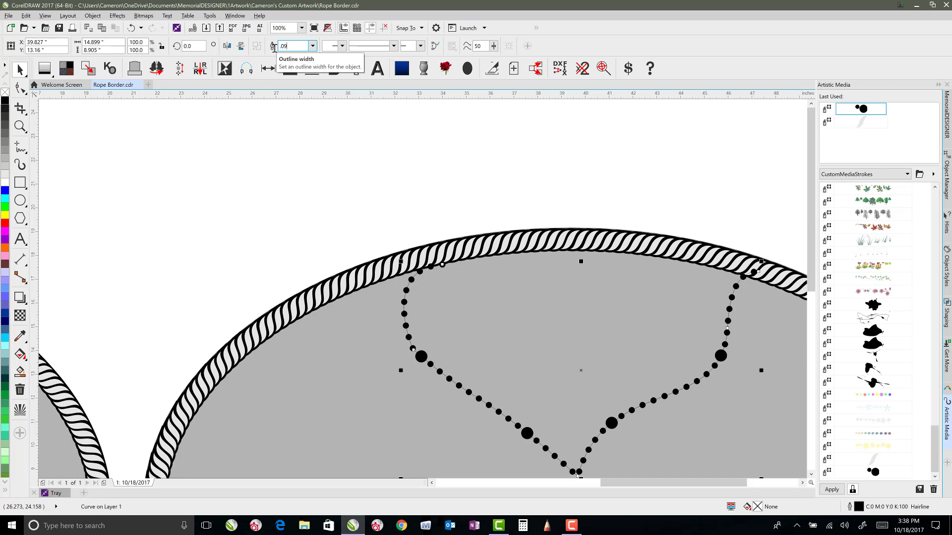
type(".09in")
key("Return")
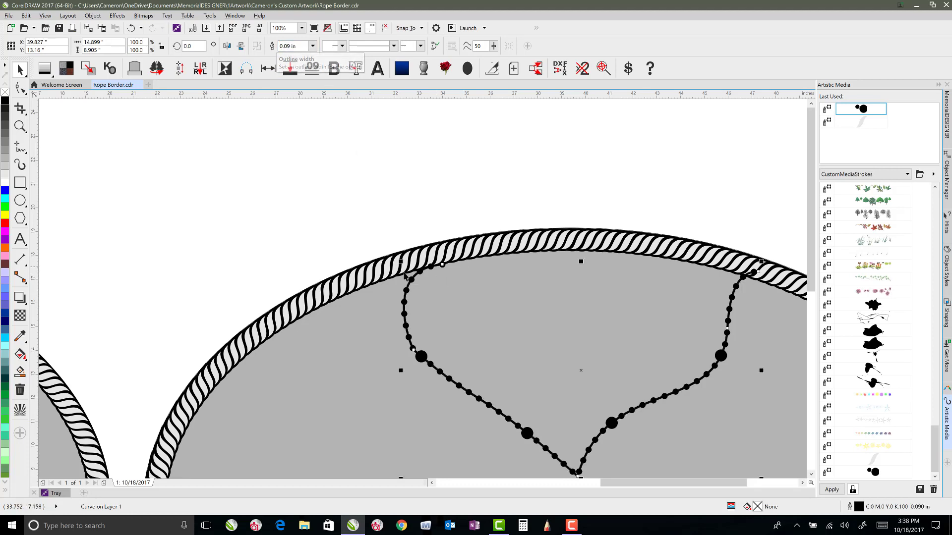
left_click(733, 198)
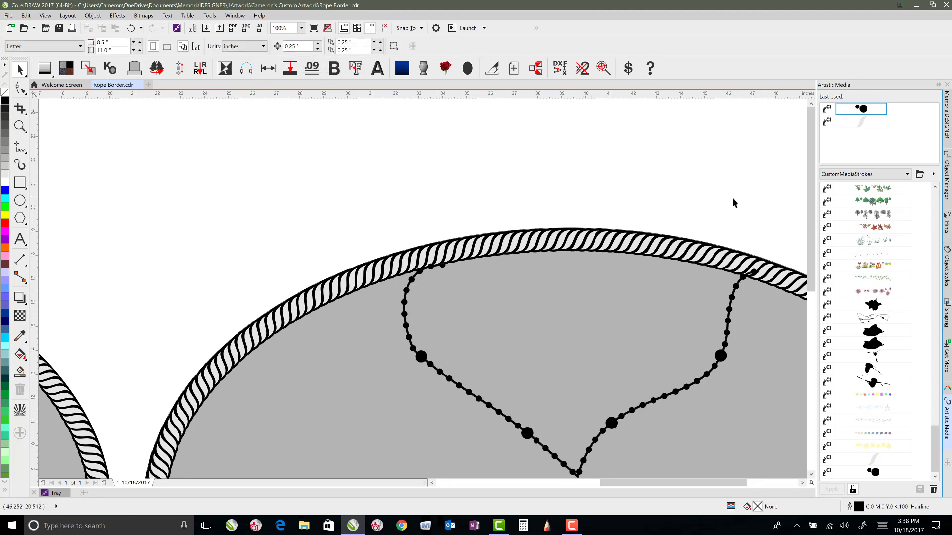
Step: Select the bead group together with its connecting curve and delete the whole rosary from the second ellipse
key("F4")
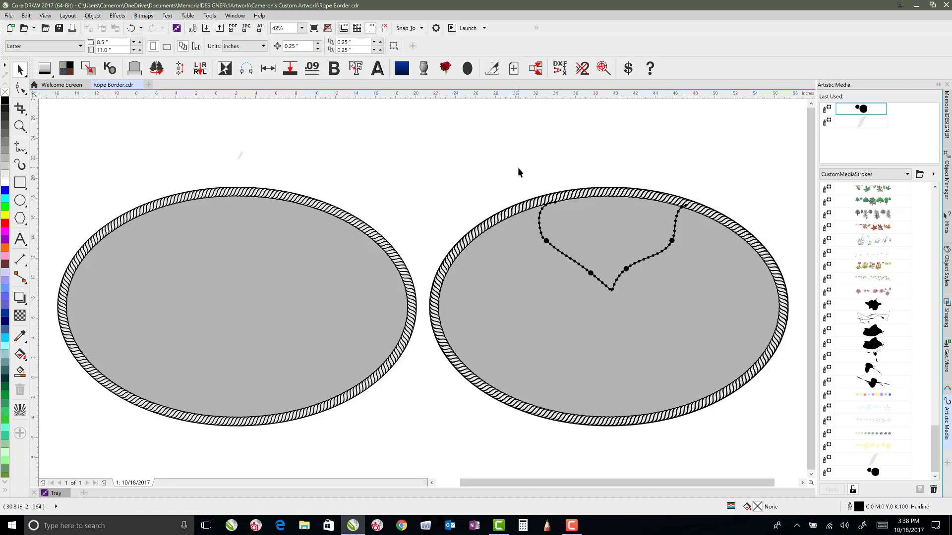
left_click_drag(519, 170, 744, 319)
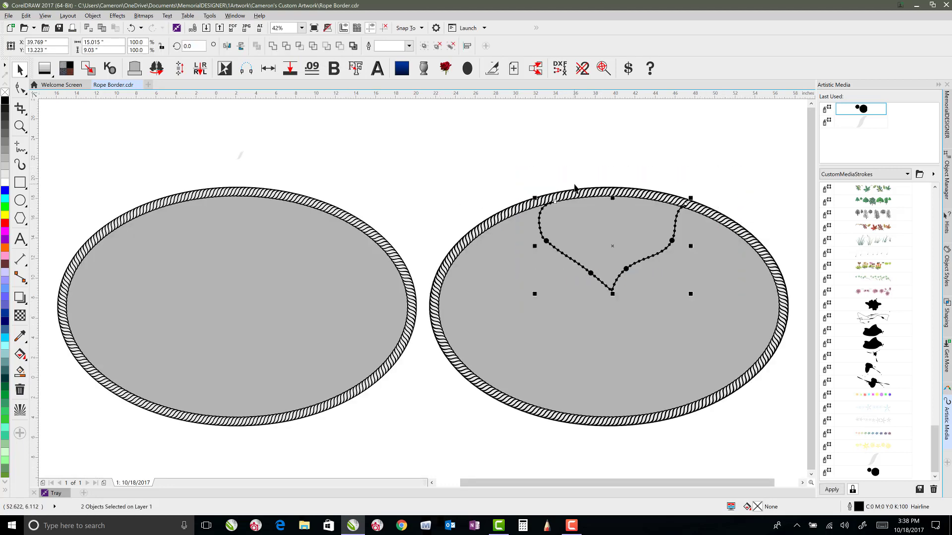
left_click(550, 161)
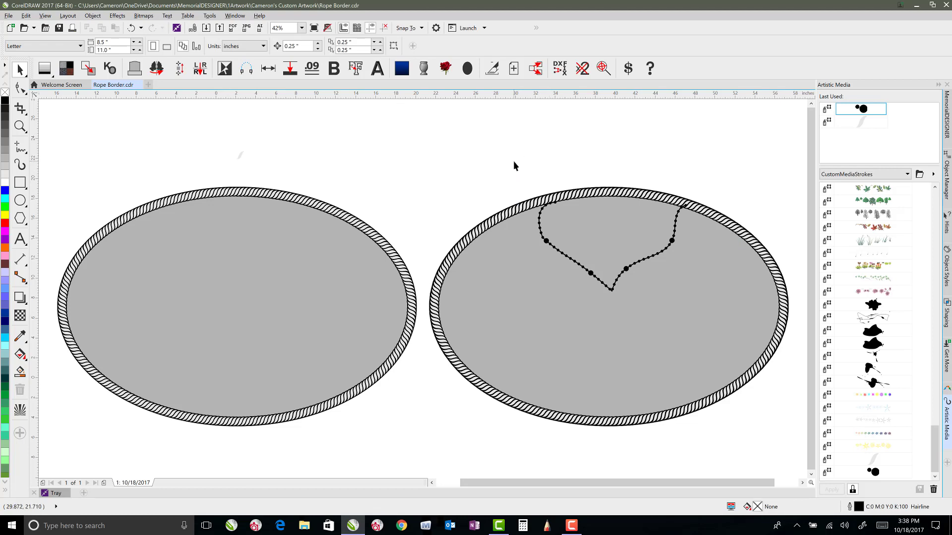
left_click_drag(513, 160, 679, 284)
left_click(524, 174)
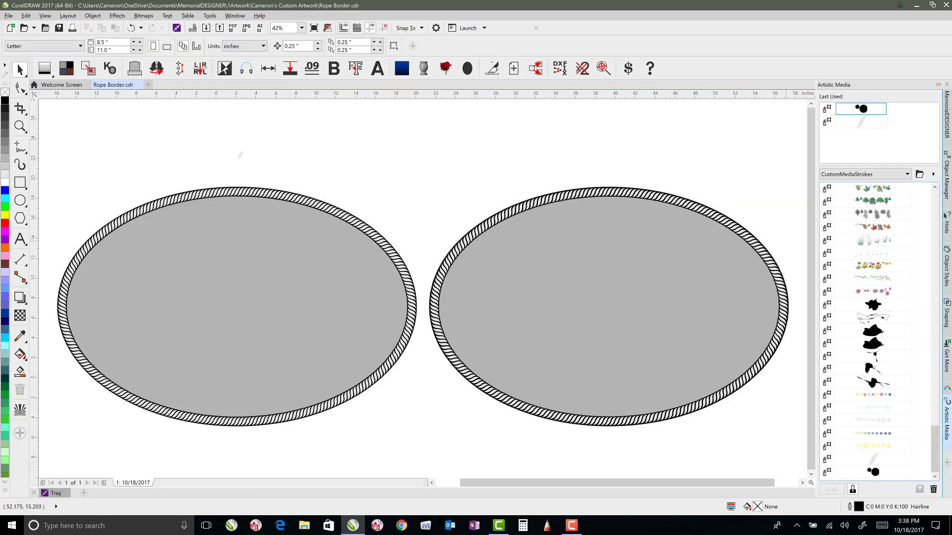